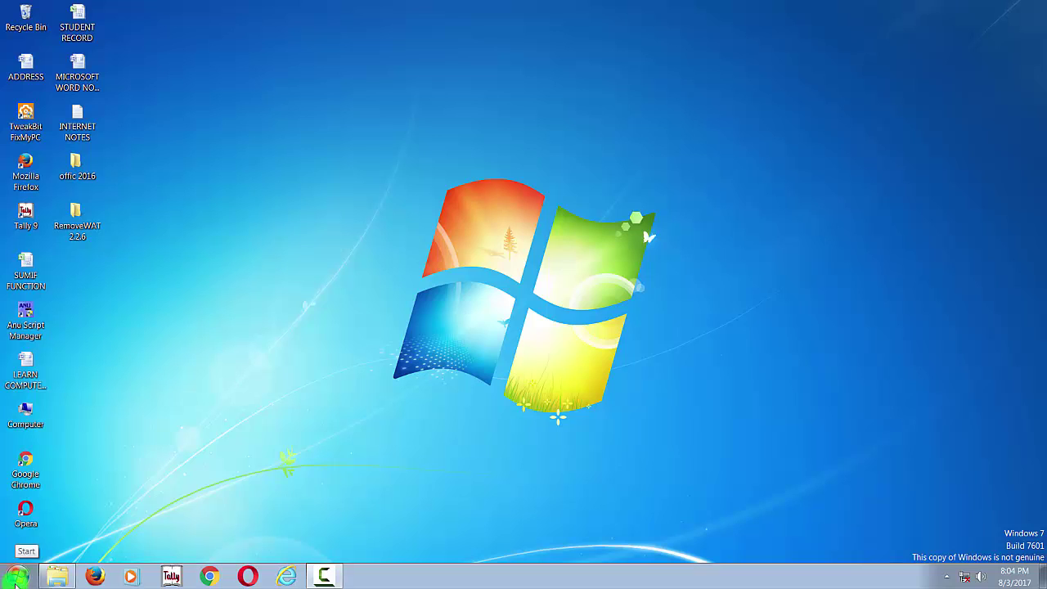
Step: Look through the Start menu's All Programs list and expand the Tally 9 folder to see its entries
{"action": "left_click", "coordinate": [21, 576]}
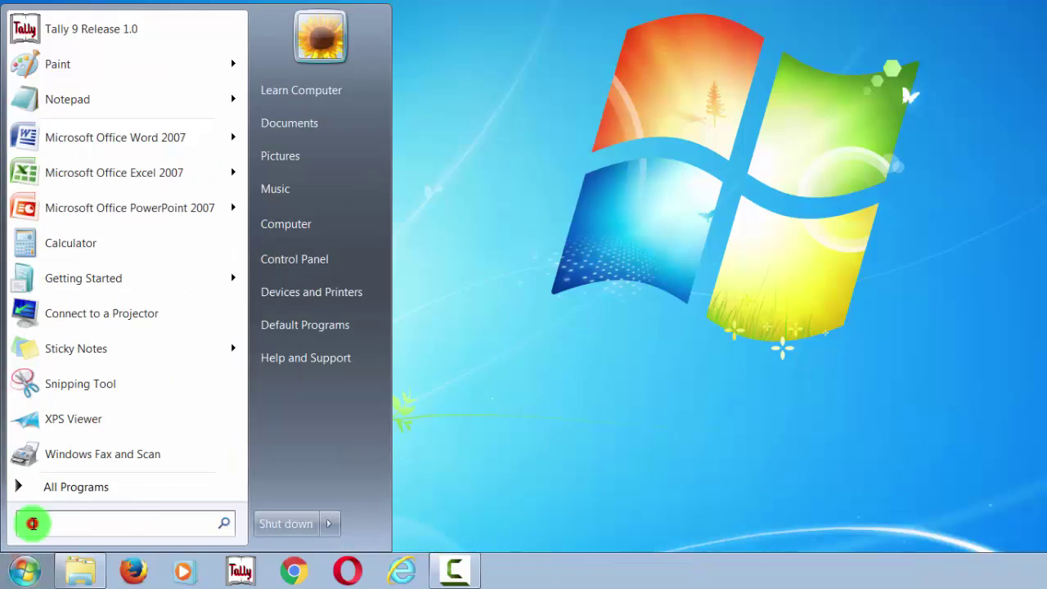
{"action": "left_click", "coordinate": [24, 542]}
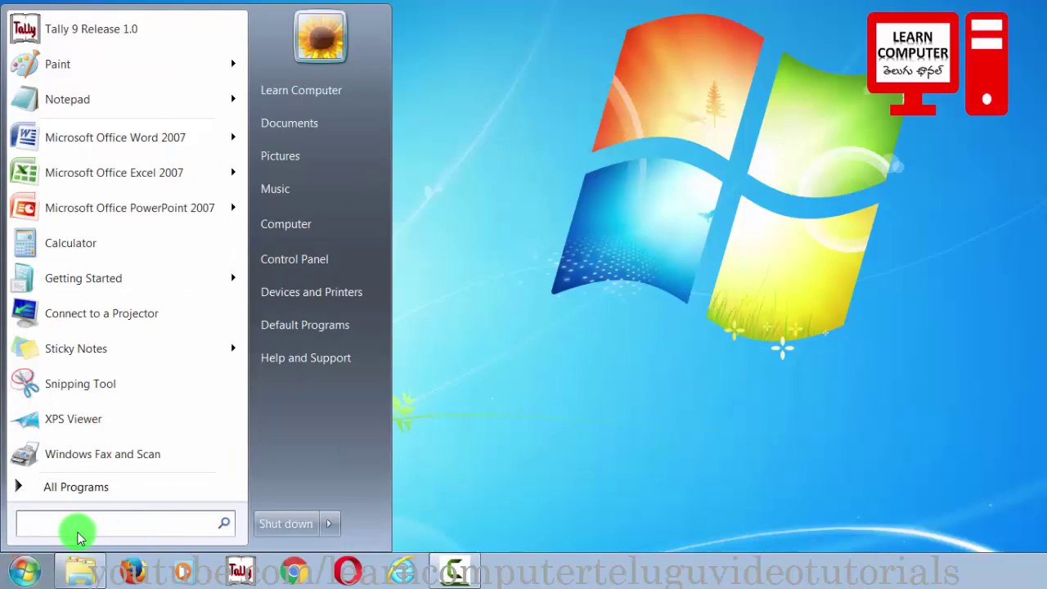
{"action": "left_click", "coordinate": [29, 488]}
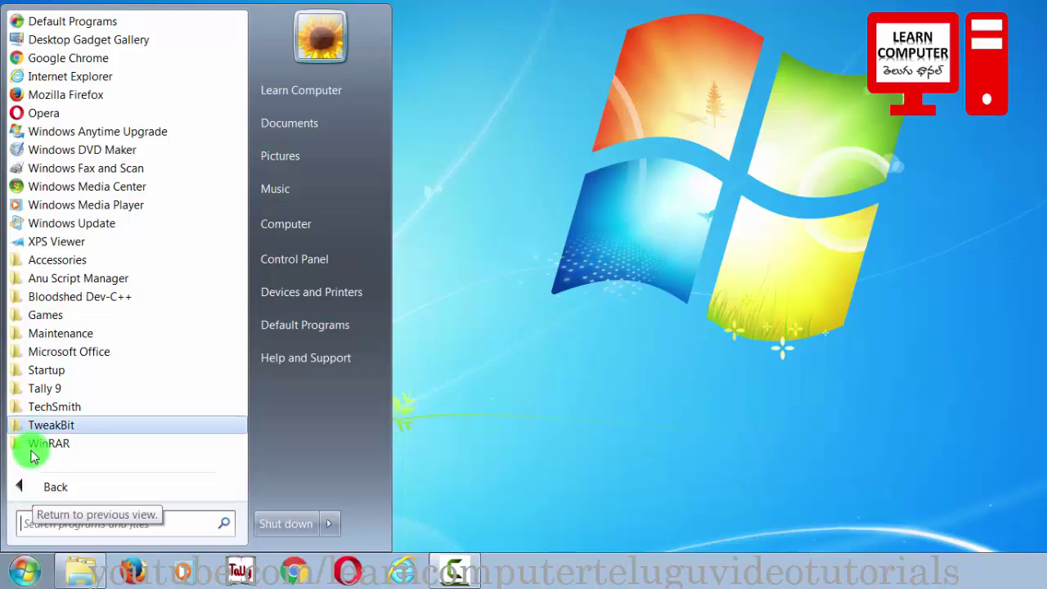
{"action": "left_click", "coordinate": [41, 388]}
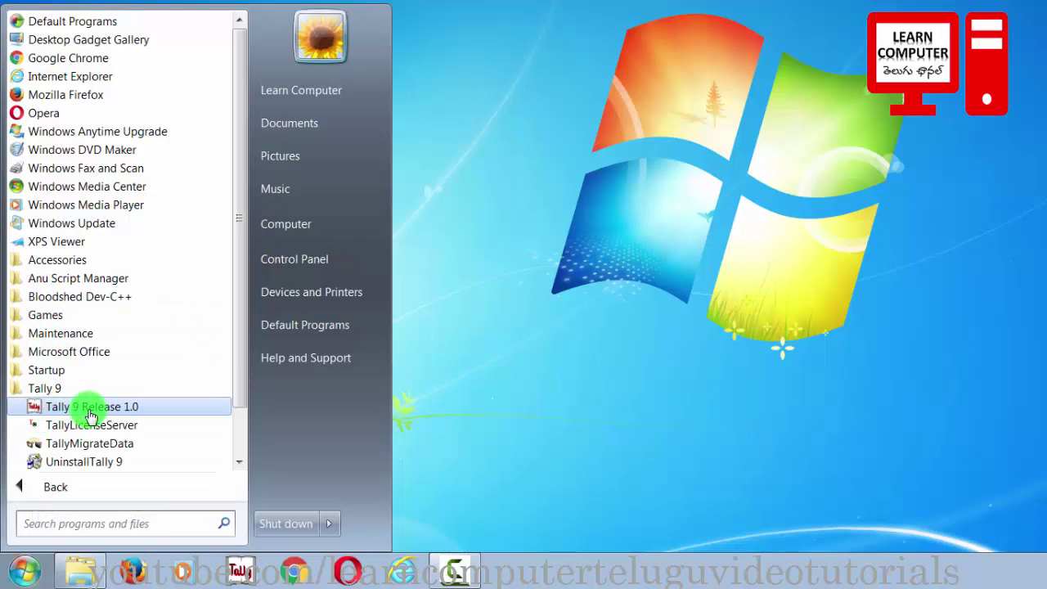
{"action": "left_click", "coordinate": [88, 532]}
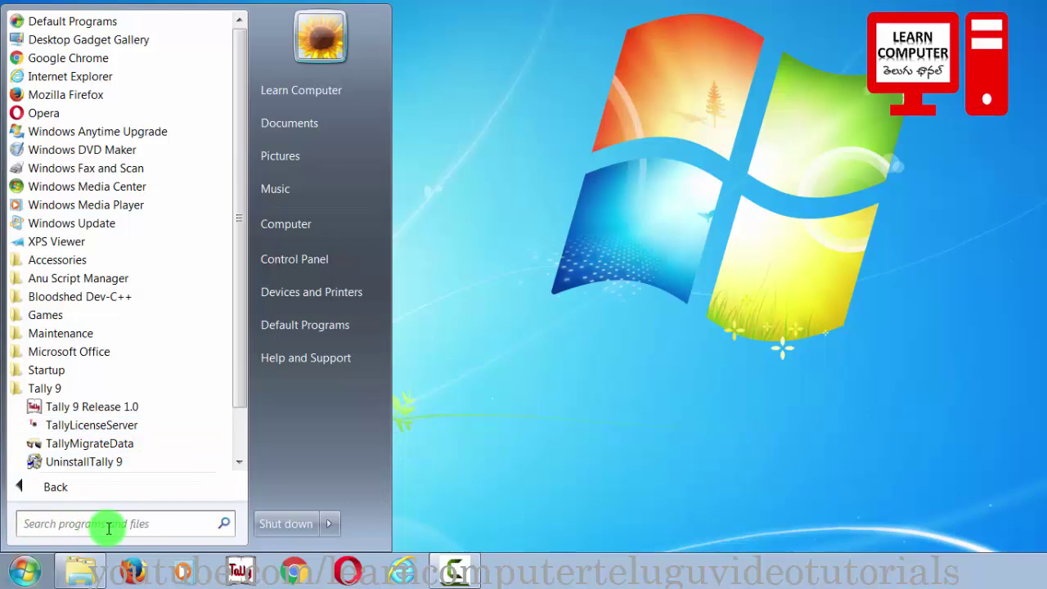
{"action": "left_click", "coordinate": [752, 238]}
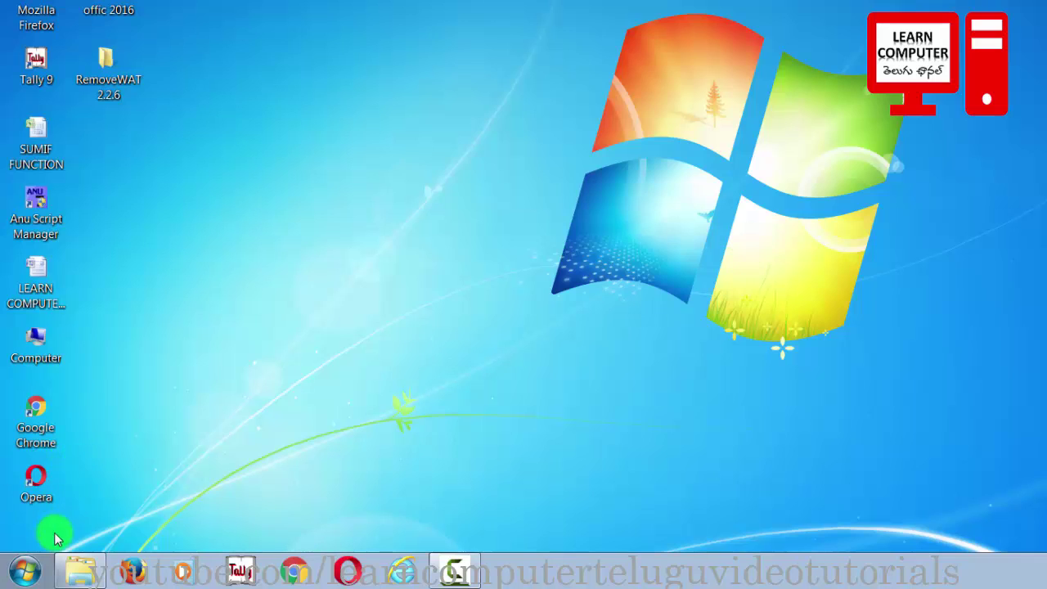
Step: Pin Opera from the All Programs list to the Start menu and check its entry there
{"action": "left_click", "coordinate": [24, 578]}
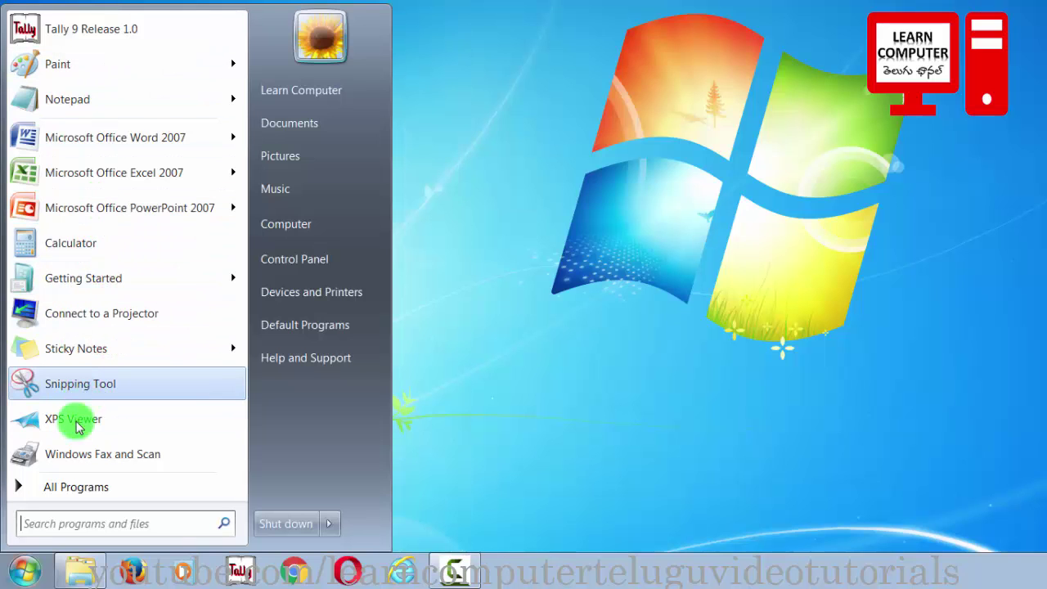
{"action": "left_click", "coordinate": [23, 491]}
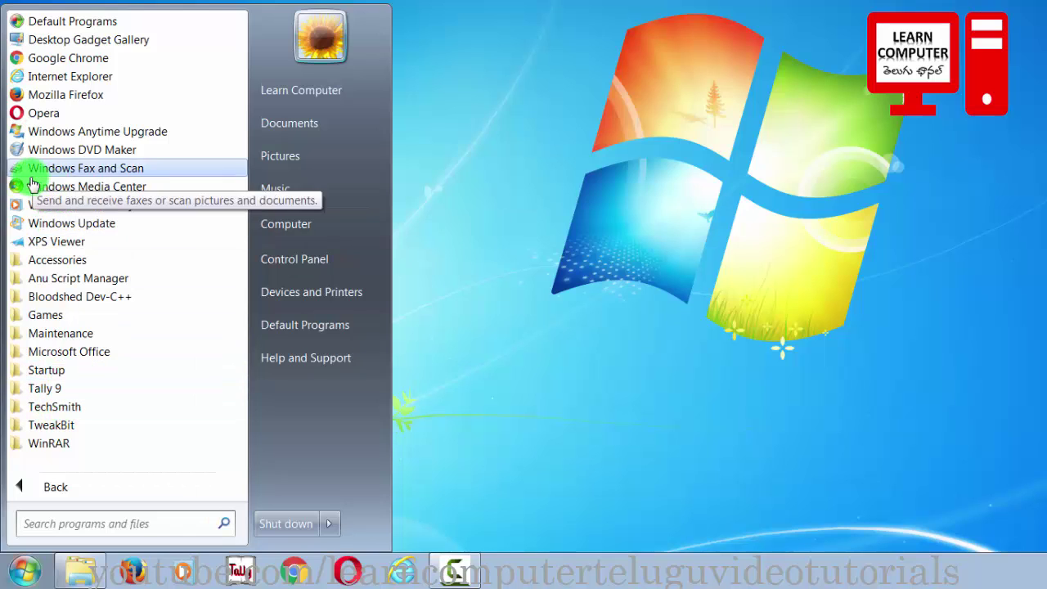
{"action": "right_click", "coordinate": [93, 117]}
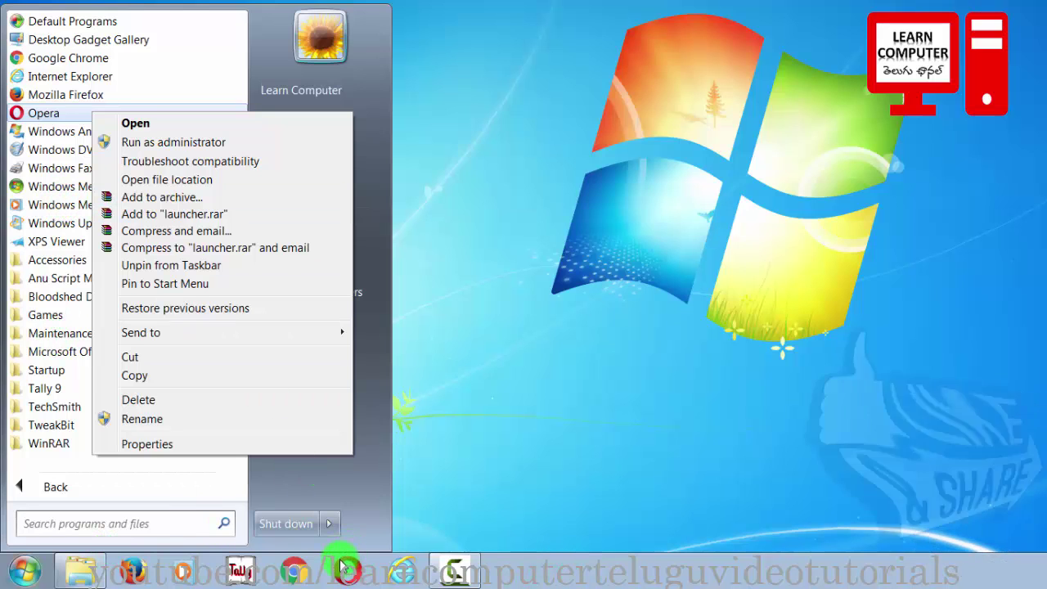
{"action": "left_click", "coordinate": [181, 293]}
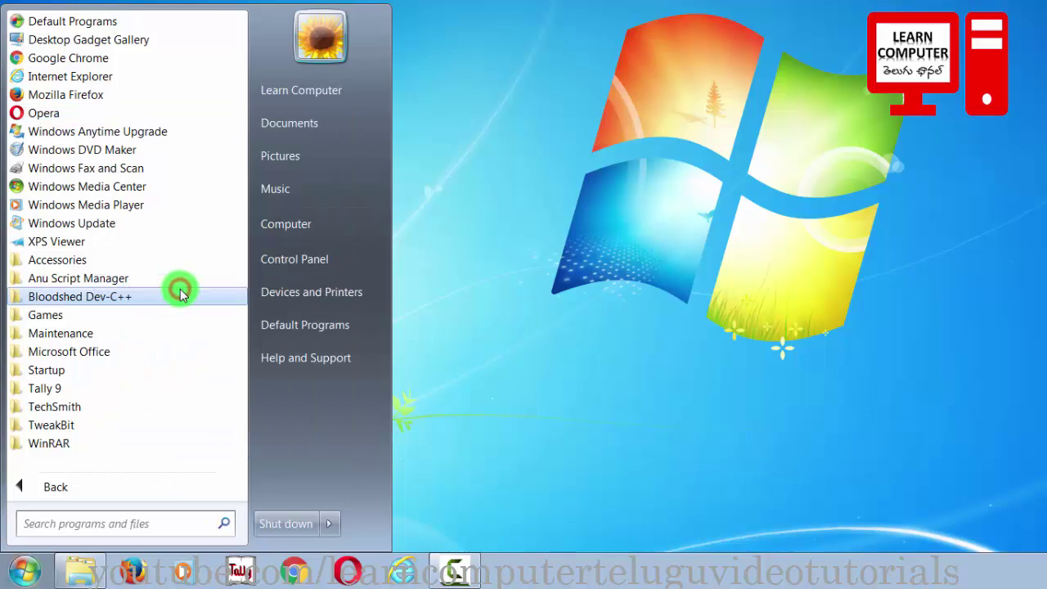
{"action": "left_click", "coordinate": [613, 327]}
{"action": "left_click", "coordinate": [24, 571]}
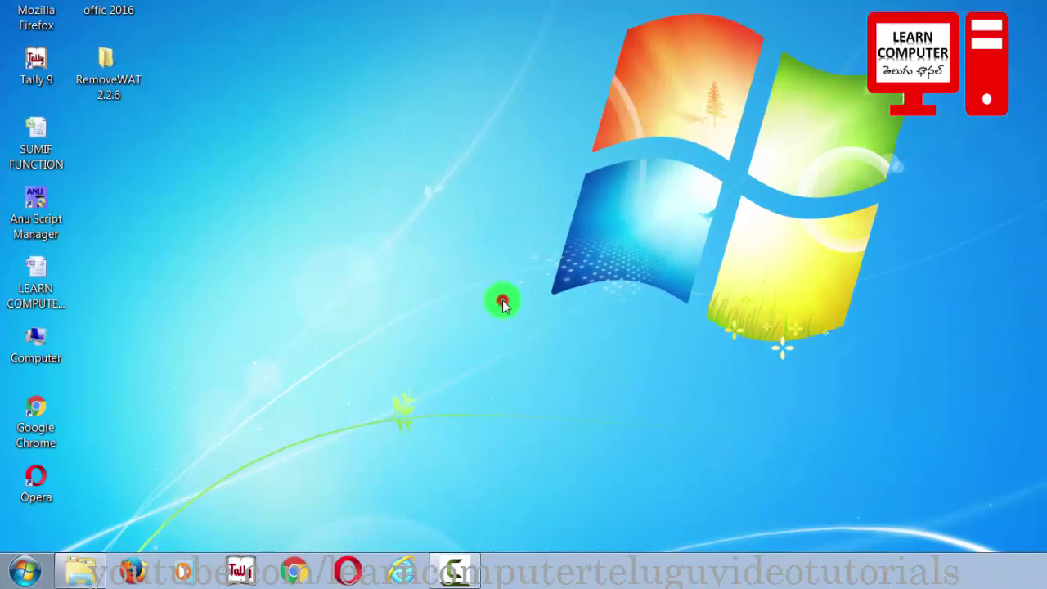
{"action": "left_click", "coordinate": [24, 570]}
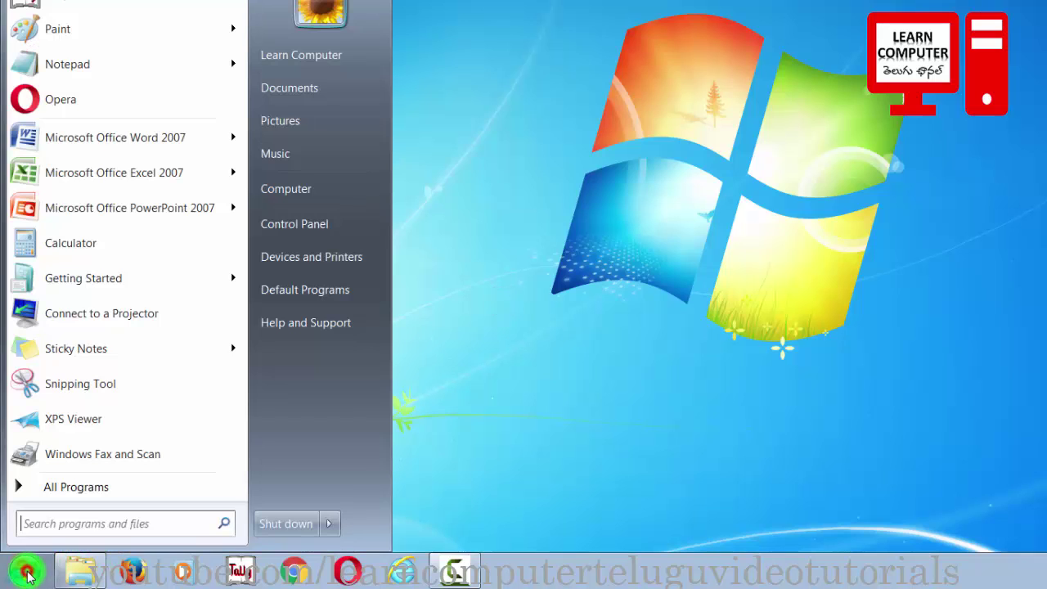
{"action": "mouse_move", "coordinate": [238, 131]}
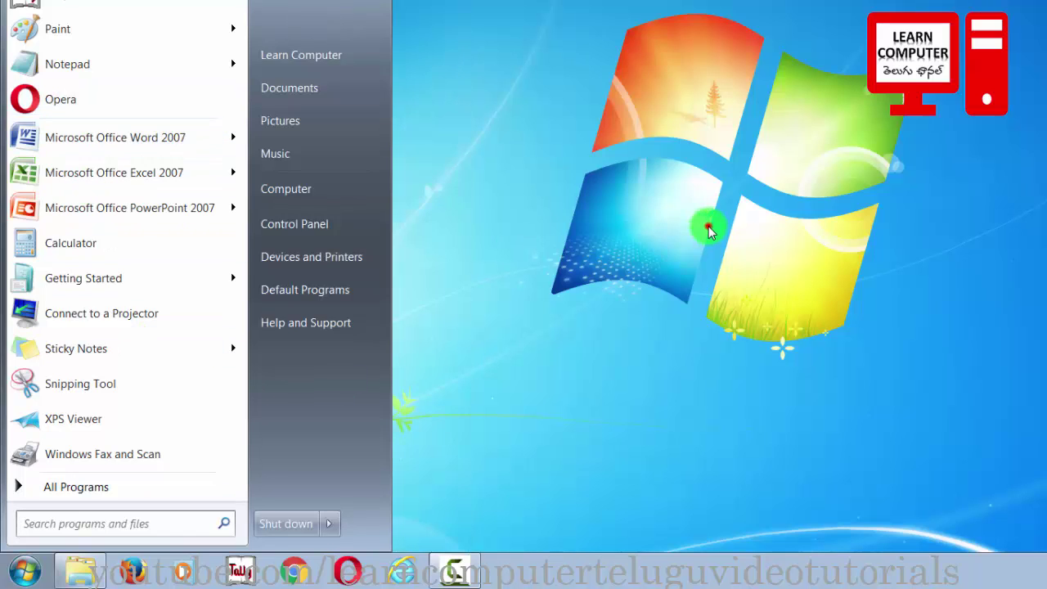
{"action": "left_click", "coordinate": [708, 231]}
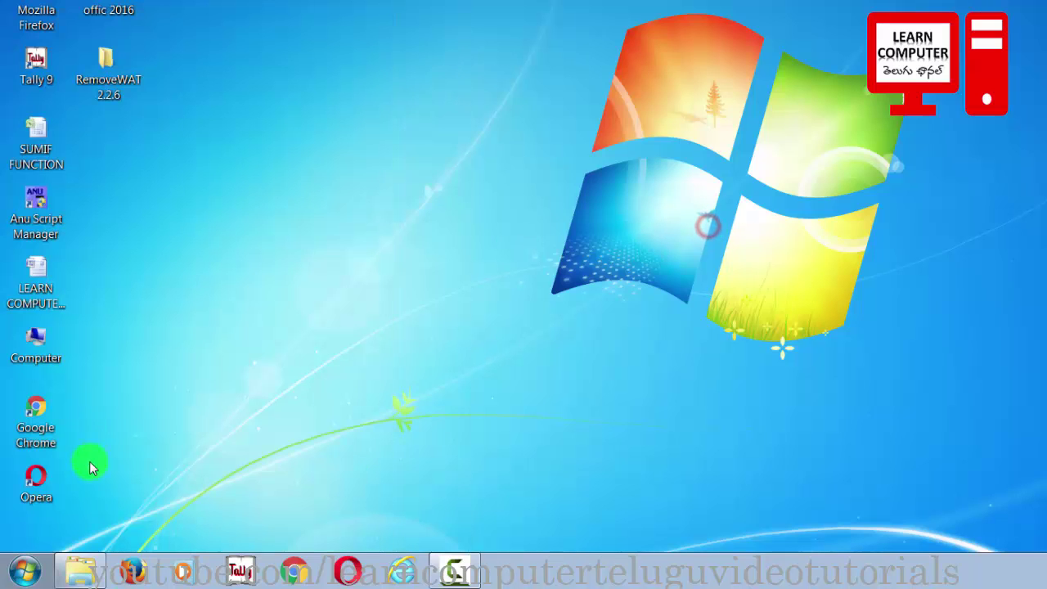
Step: Unpin Opera from the Start menu and from the taskbar
{"action": "left_click", "coordinate": [25, 575]}
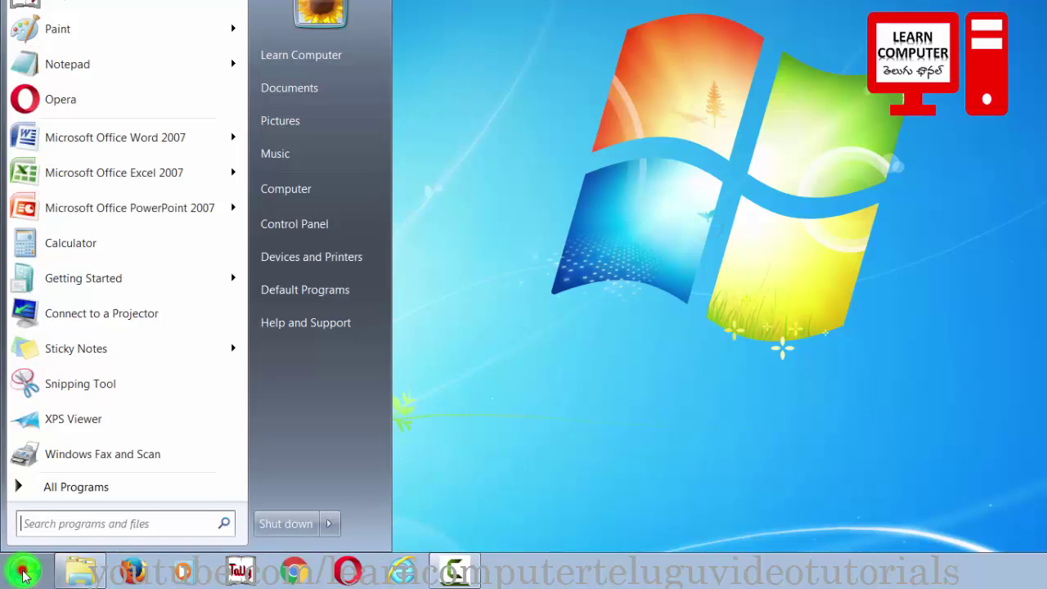
{"action": "right_click", "coordinate": [104, 105]}
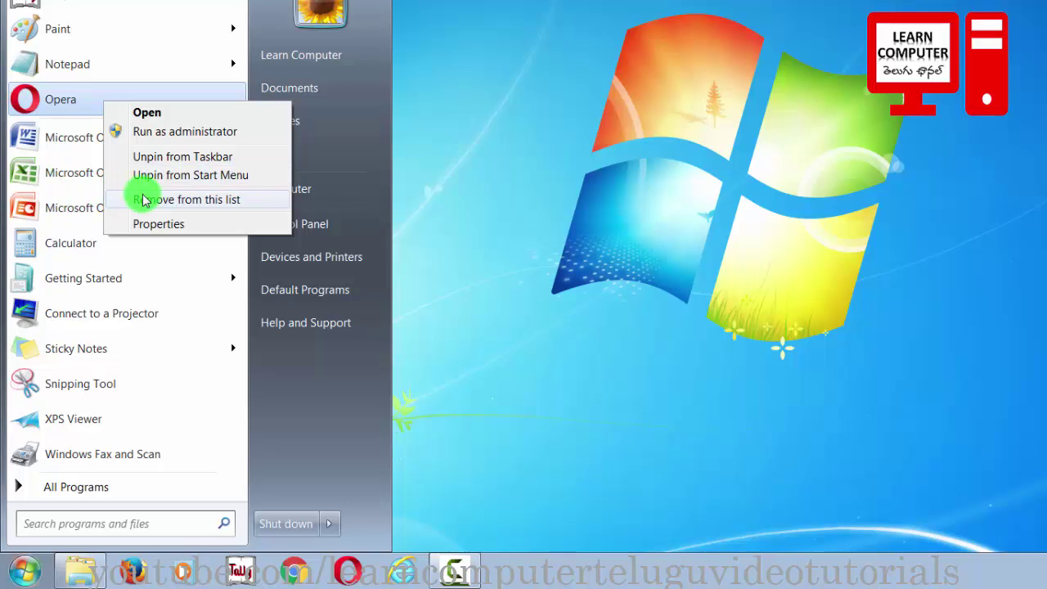
{"action": "left_click", "coordinate": [186, 181]}
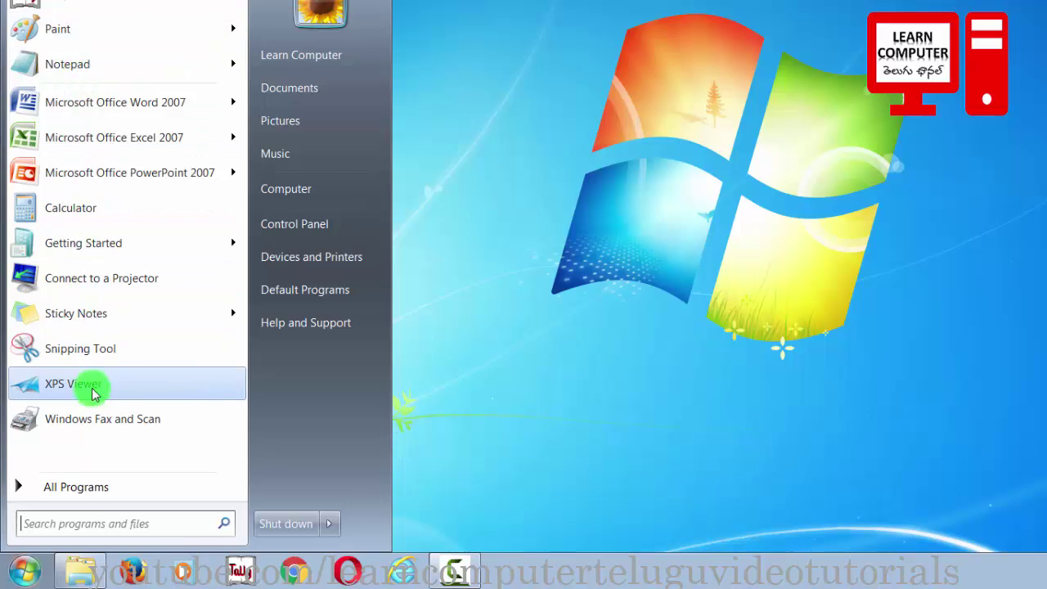
{"action": "left_click", "coordinate": [498, 422]}
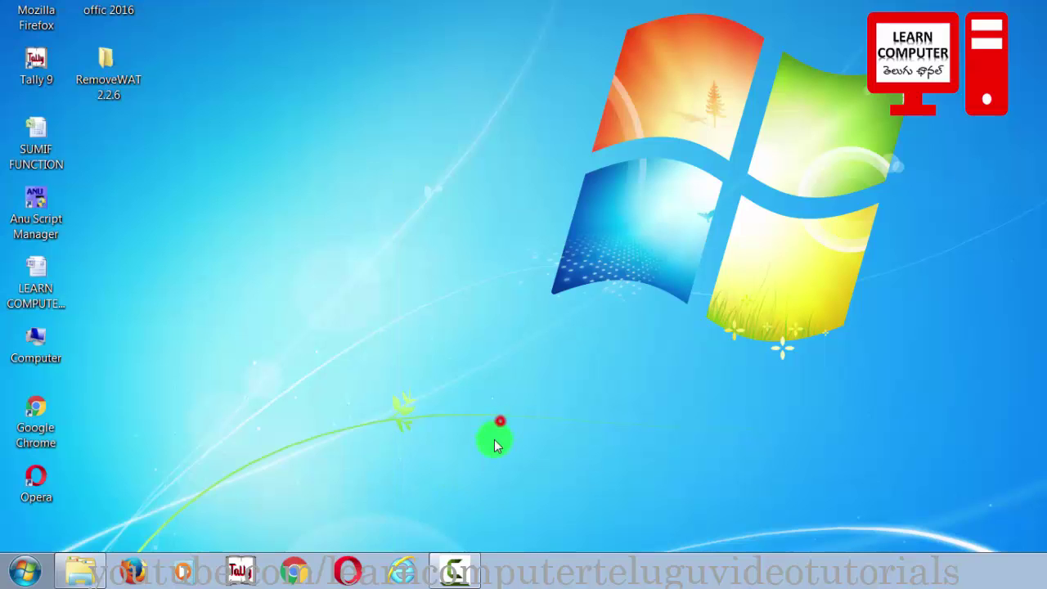
{"action": "right_click", "coordinate": [351, 577]}
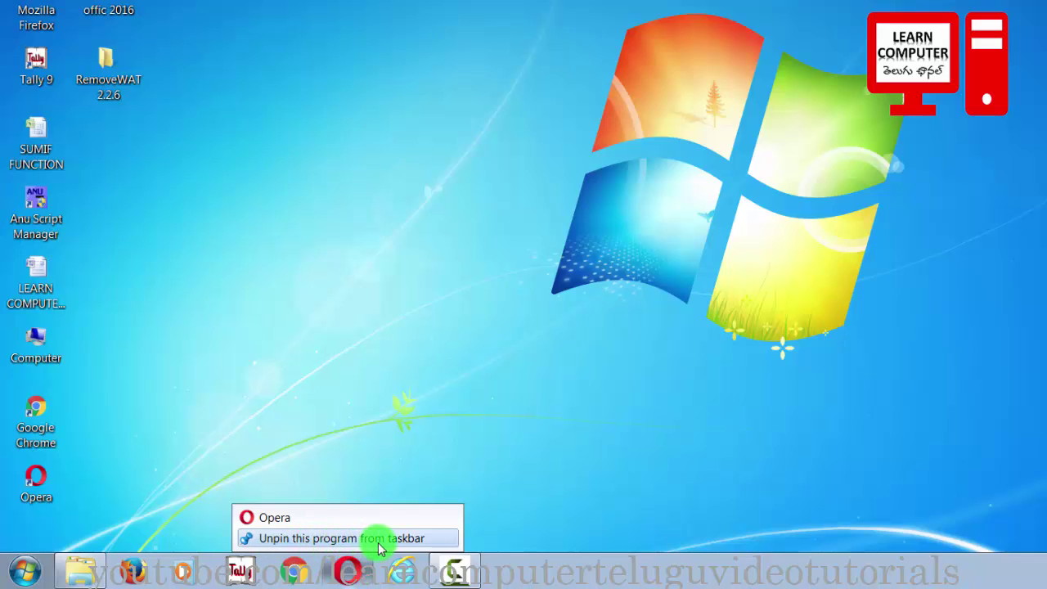
{"action": "left_click", "coordinate": [411, 538]}
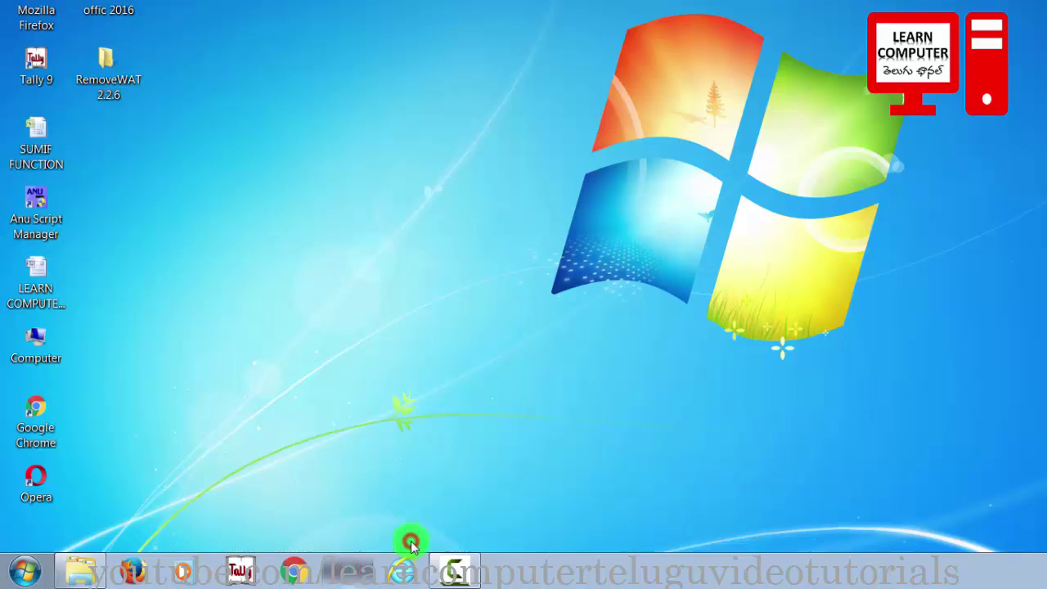
{"action": "mouse_move", "coordinate": [389, 577]}
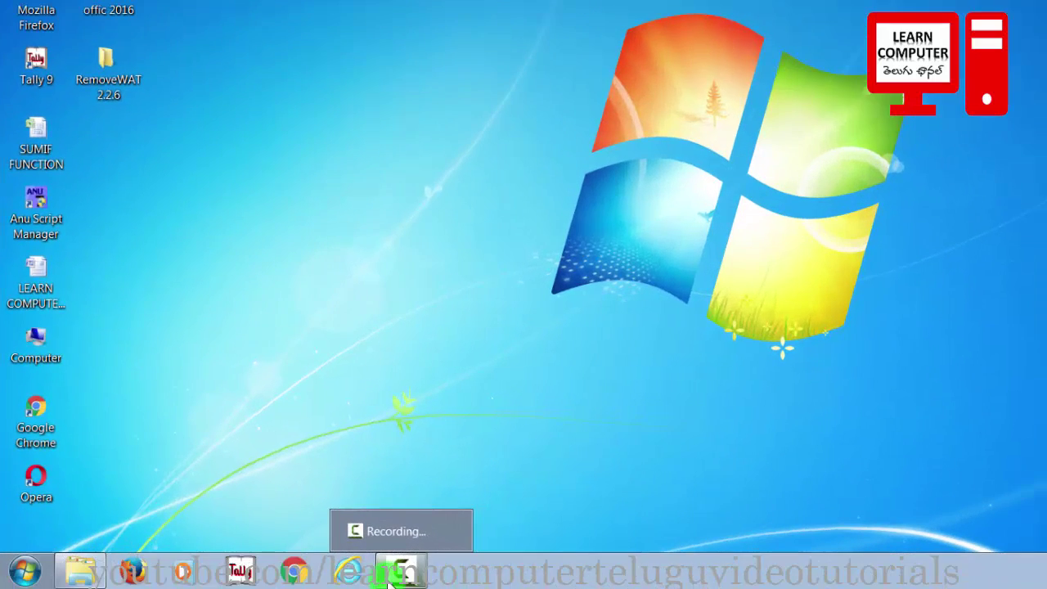
Step: Open the BIO-DATA document from the recent files listed for Microsoft Office Word 2007 in the Start menu
{"action": "left_click", "coordinate": [25, 571]}
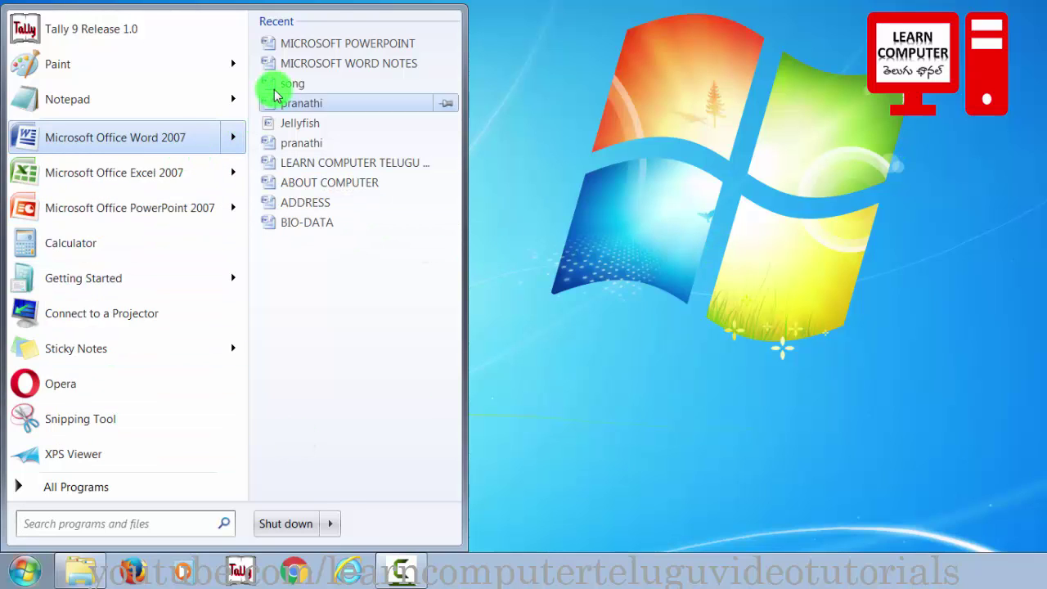
{"action": "left_click", "coordinate": [750, 558]}
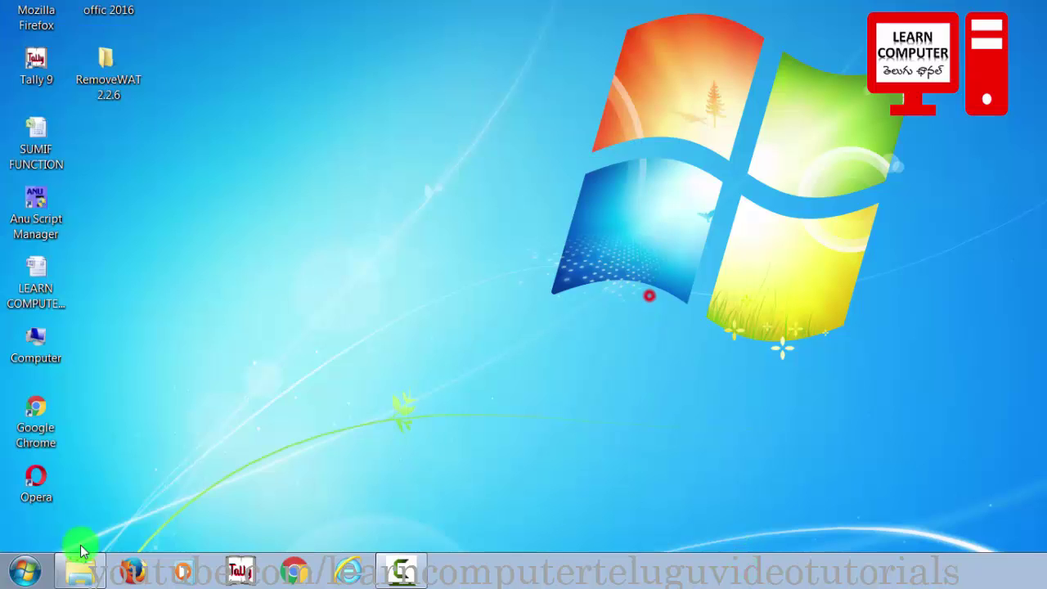
{"action": "left_click", "coordinate": [23, 570]}
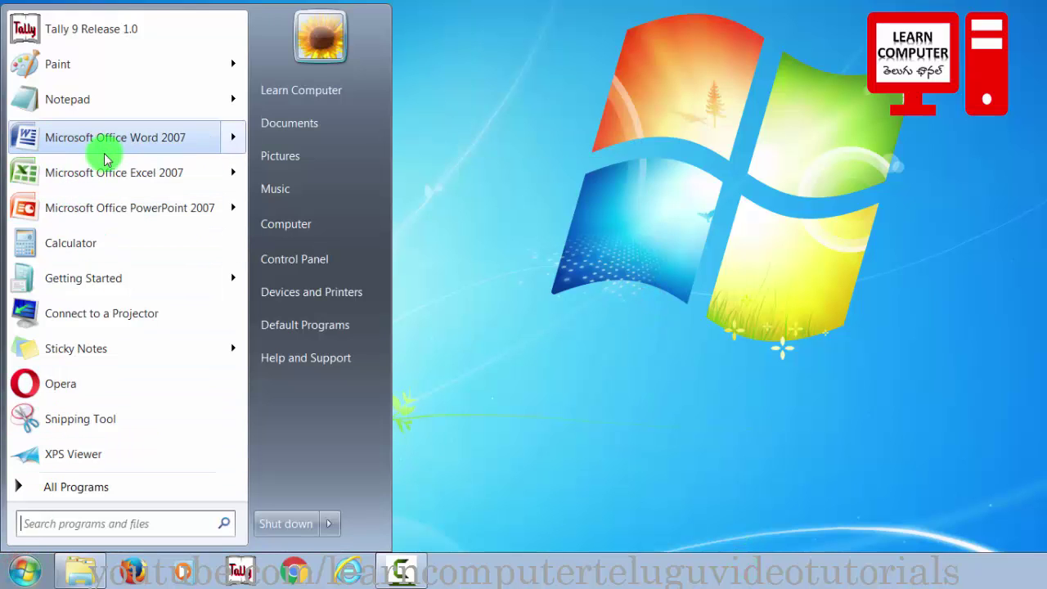
{"action": "mouse_move", "coordinate": [140, 136]}
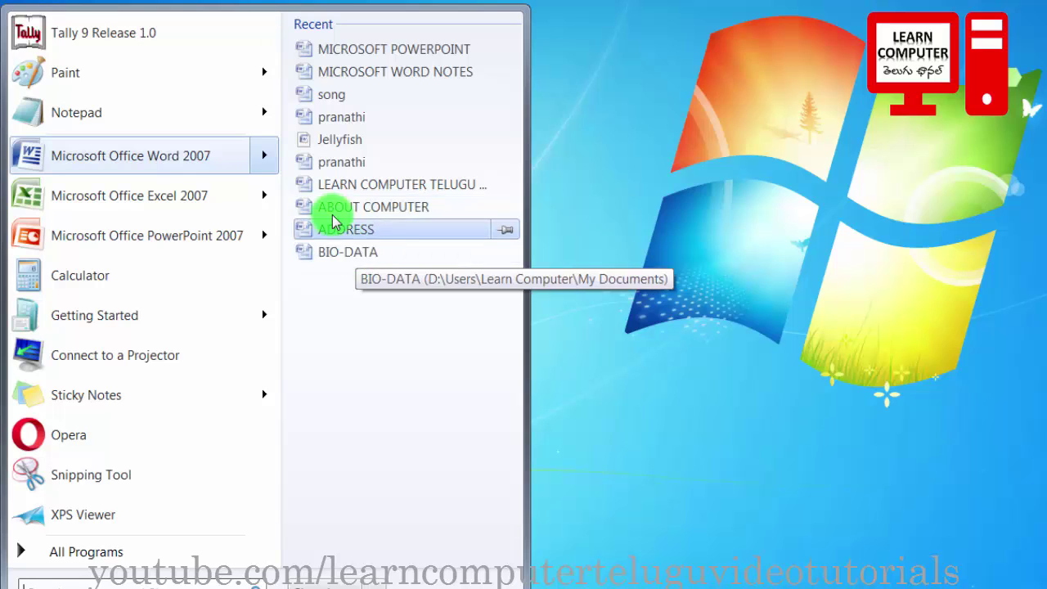
{"action": "left_click", "coordinate": [350, 255]}
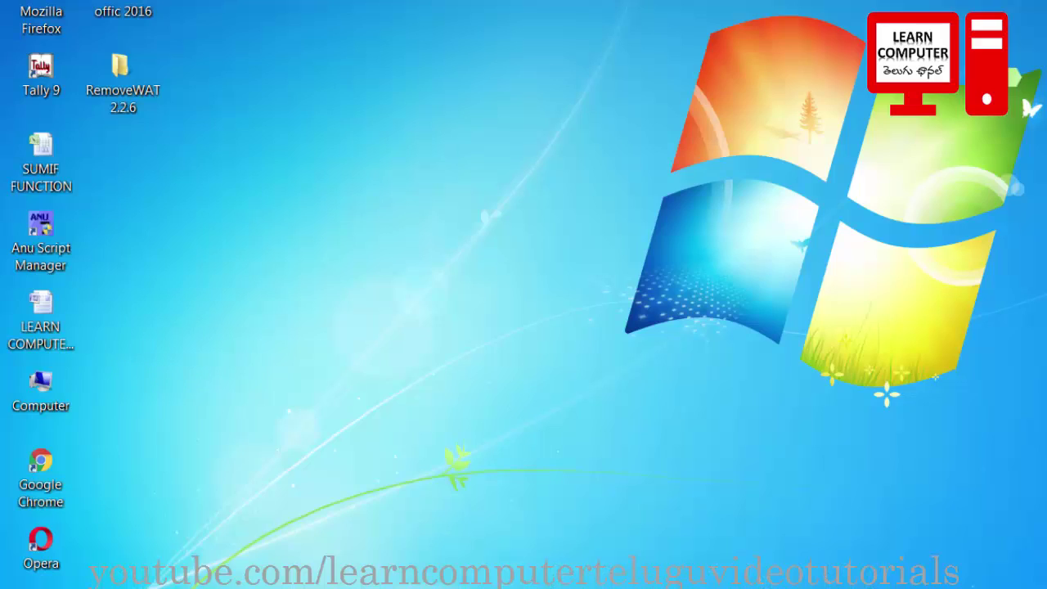
{"action": "key", "text": "super"}
{"action": "left_click", "coordinate": [102, 551]}
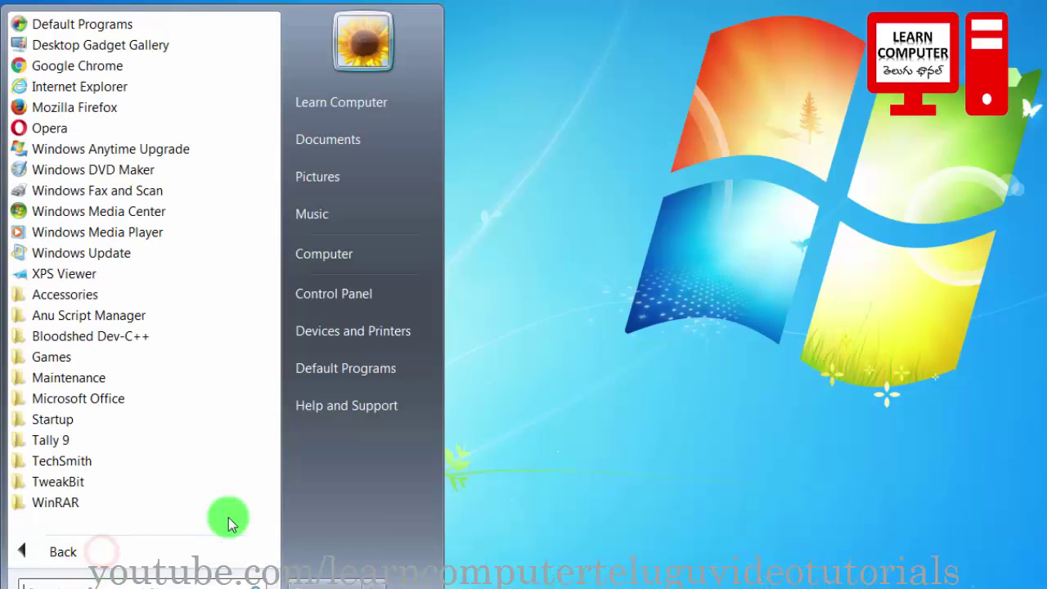
{"action": "left_click", "coordinate": [772, 268]}
Step: Pin BIO-DATA and the document just below "song" in the Start menu's recent files for Microsoft Office Word 2007
{"action": "key", "text": "super"}
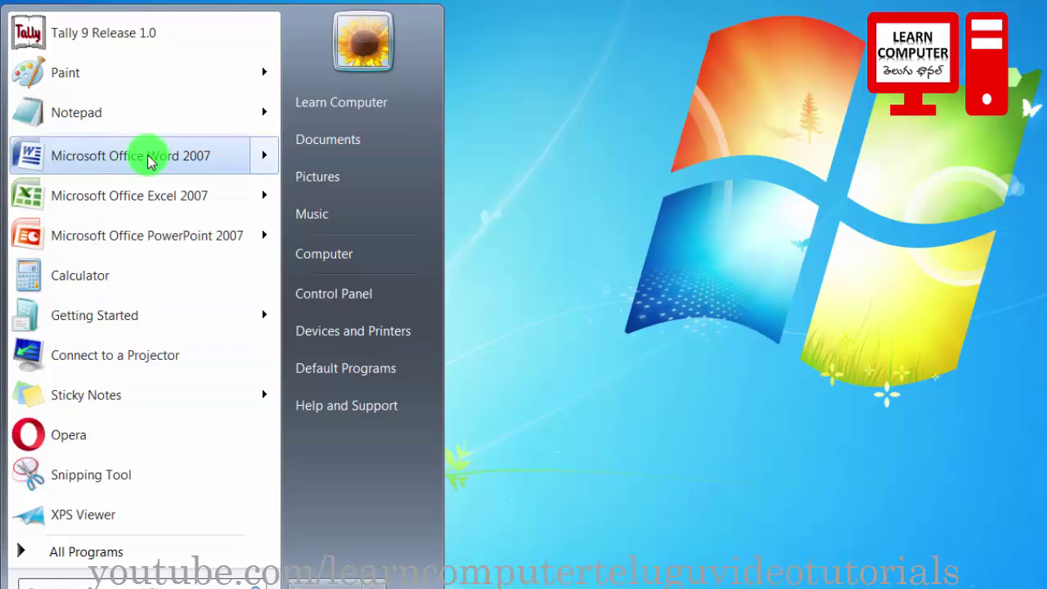
{"action": "left_click", "coordinate": [255, 155]}
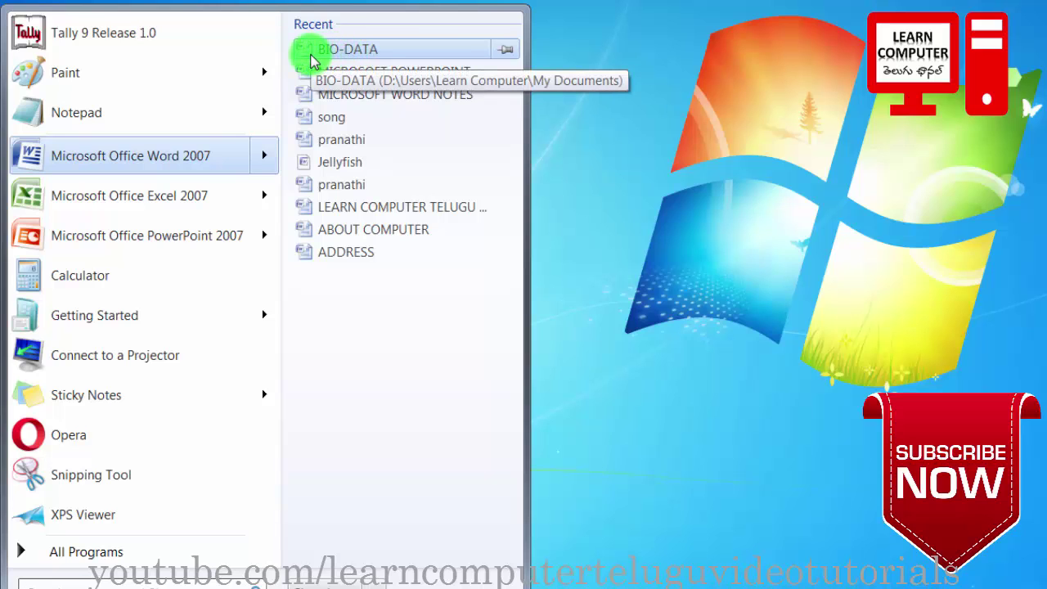
{"action": "left_click", "coordinate": [503, 56]}
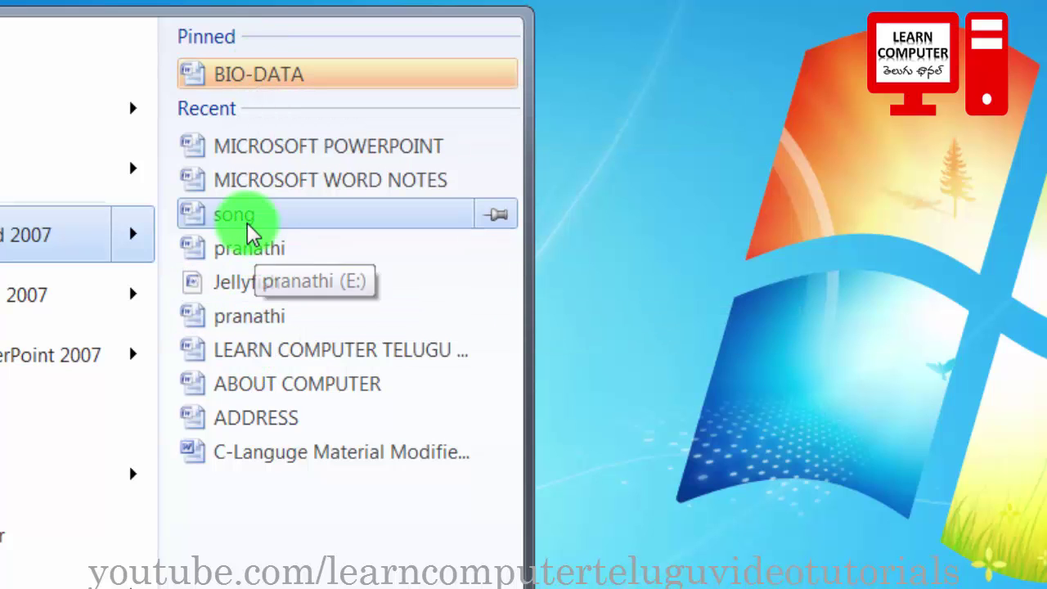
{"action": "left_click", "coordinate": [491, 249]}
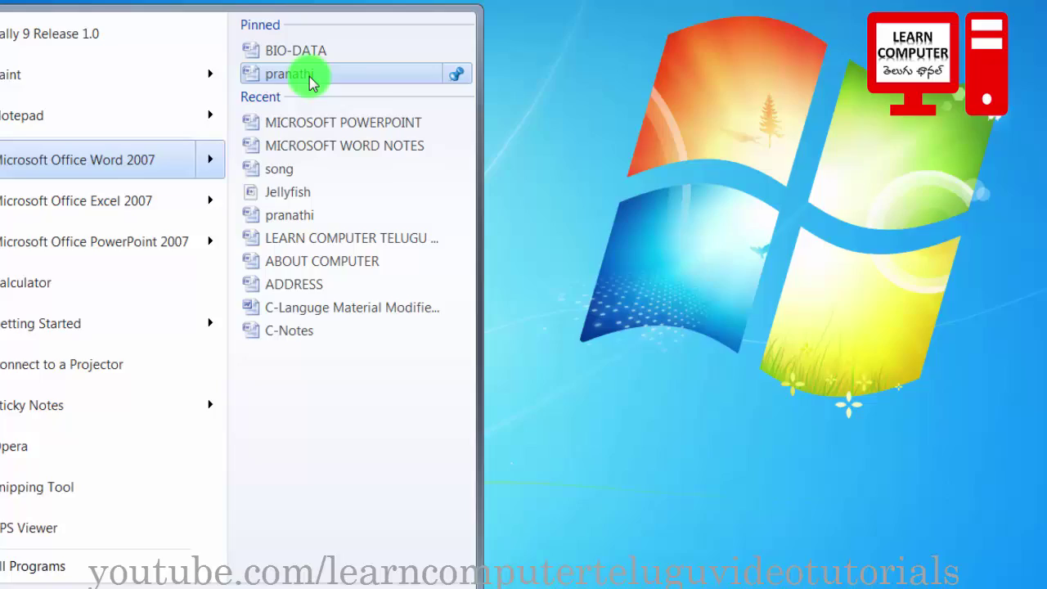
Step: Open the pinned Word document listed just below BIO-DATA, and revisit the Word 2007 entry in the Start menu
{"action": "left_click", "coordinate": [309, 75]}
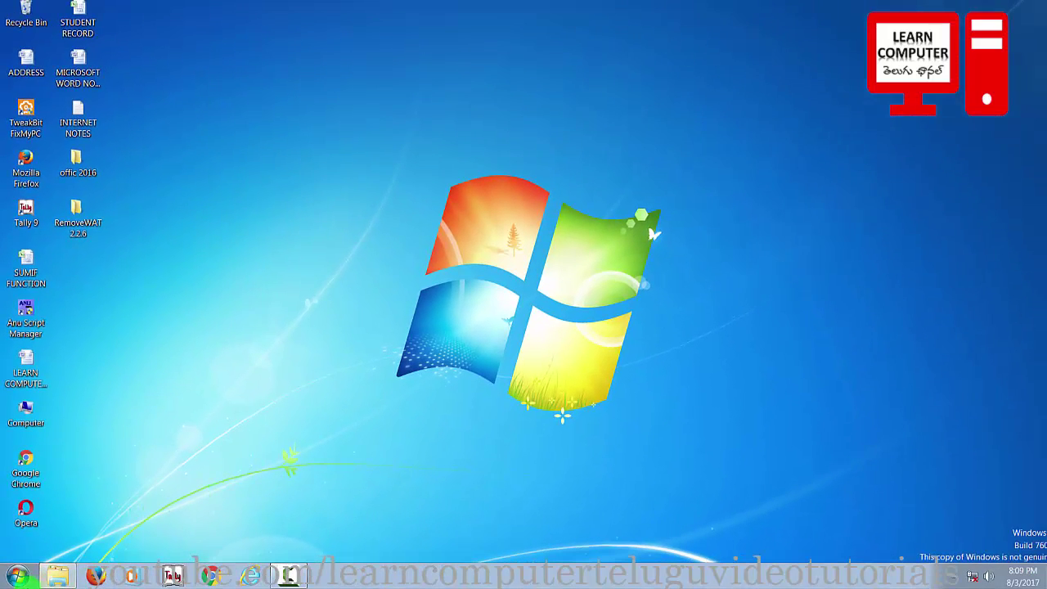
{"action": "left_click", "coordinate": [18, 577]}
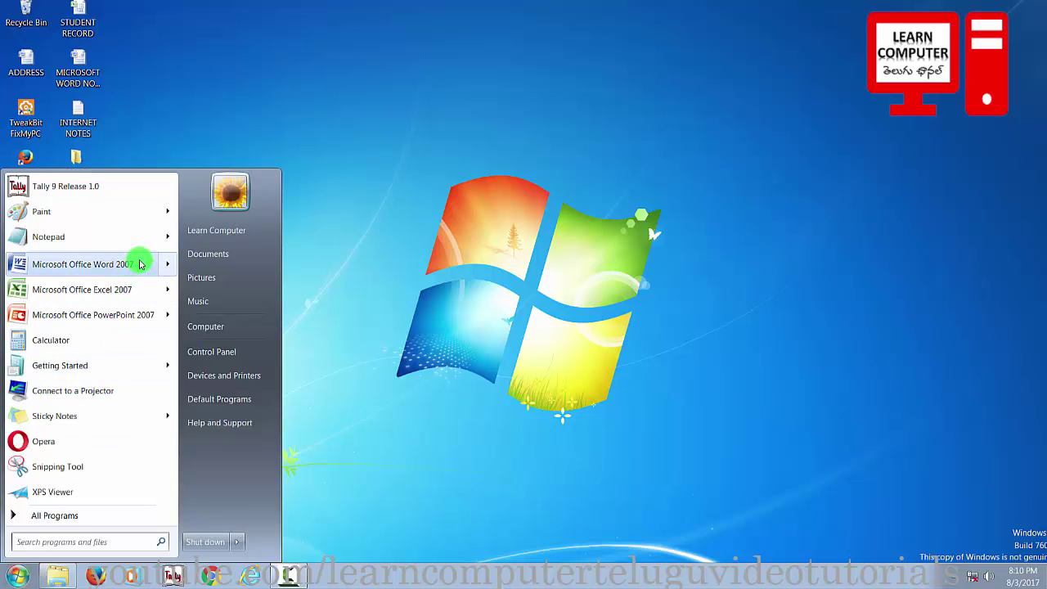
{"action": "mouse_move", "coordinate": [165, 264]}
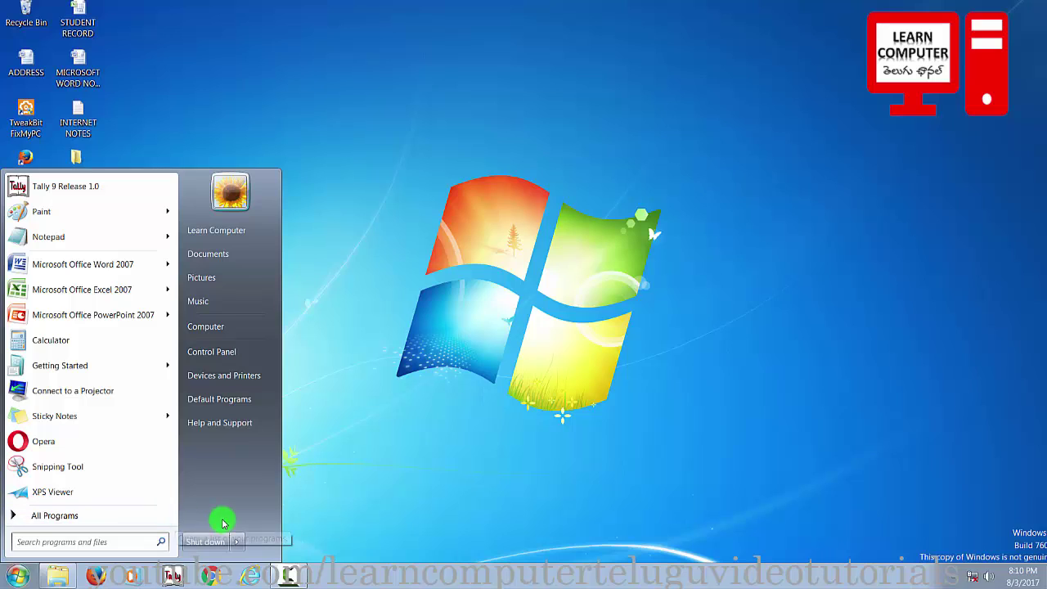
{"action": "left_click", "coordinate": [427, 419]}
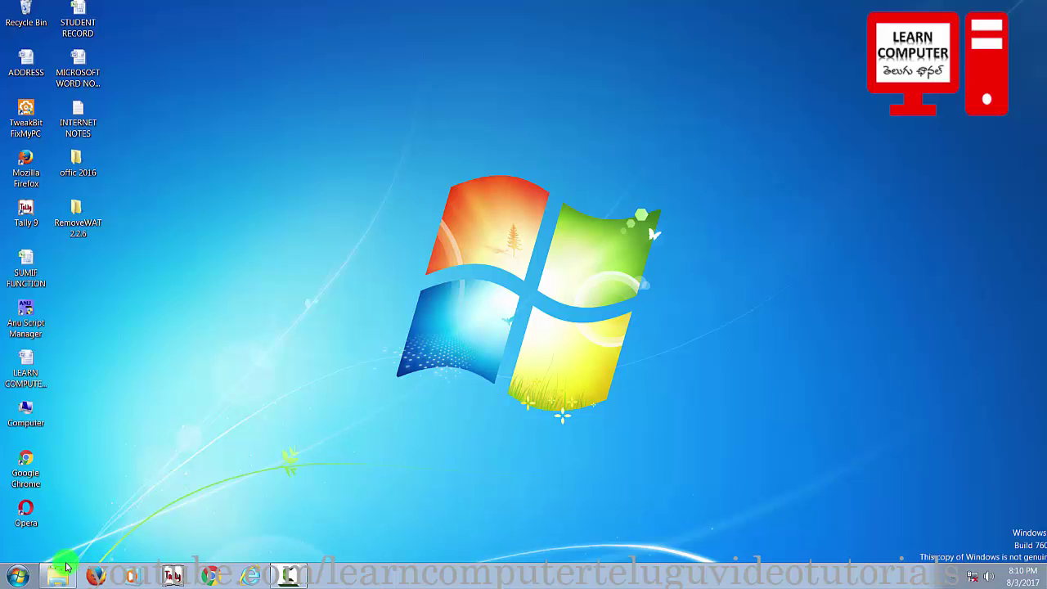
Step: Look at the Start menu's Shut down command, and view the shutdown options offered in the Shut Down Windows dialog
{"action": "left_click", "coordinate": [19, 578]}
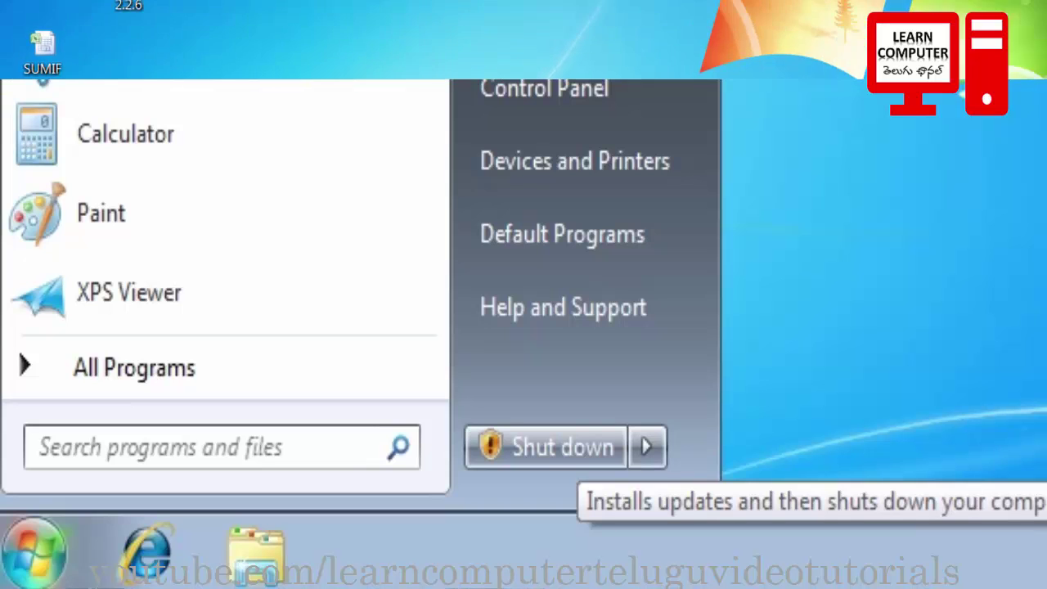
{"action": "key", "text": "alt+F4"}
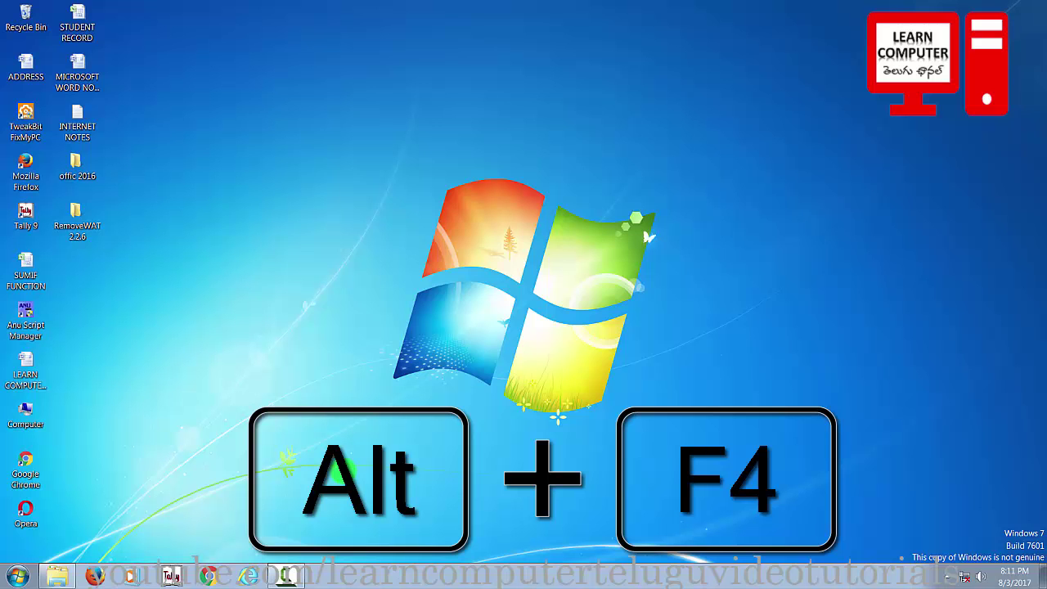
{"action": "key", "text": "alt+F4"}
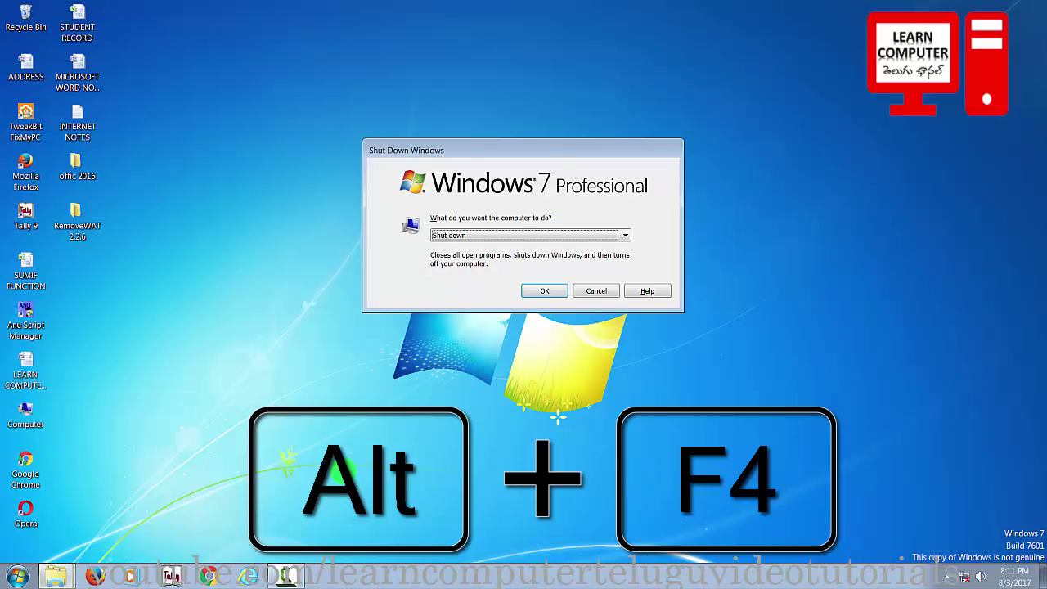
{"action": "left_click", "coordinate": [607, 236]}
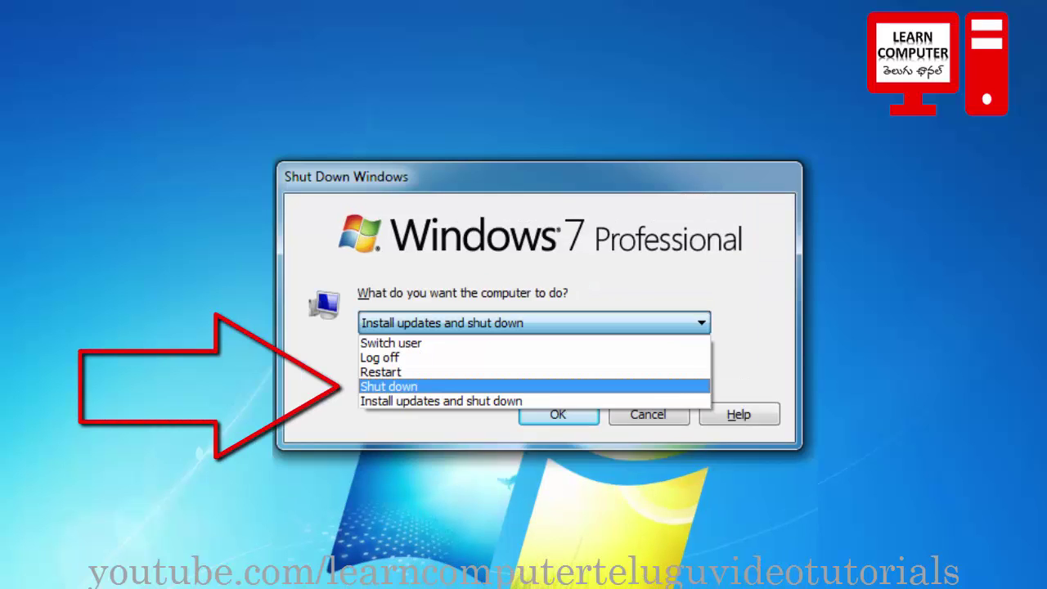
{"action": "left_click", "coordinate": [491, 449]}
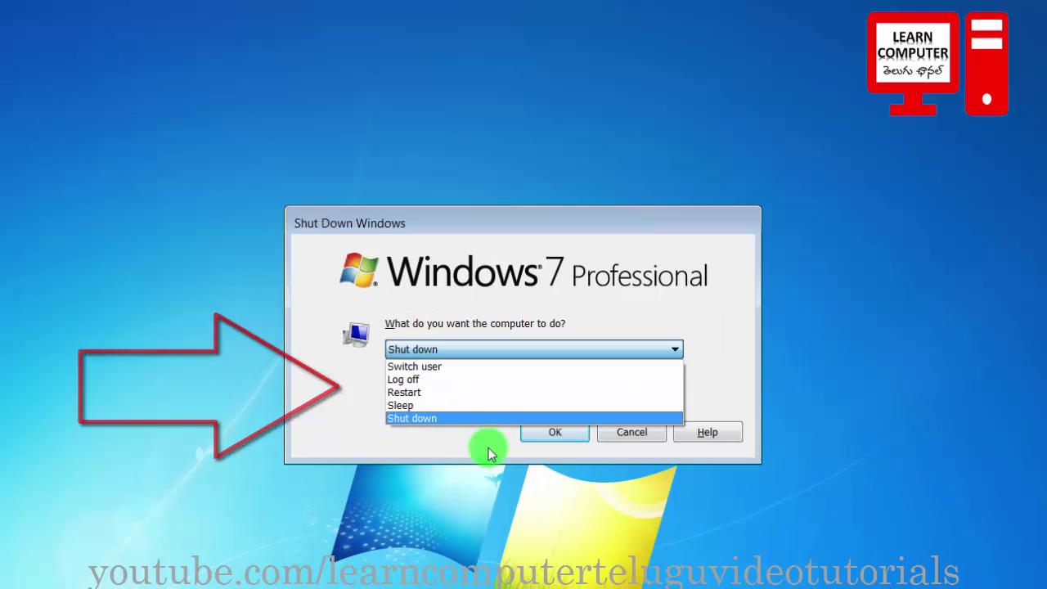
{"action": "left_click", "coordinate": [570, 438]}
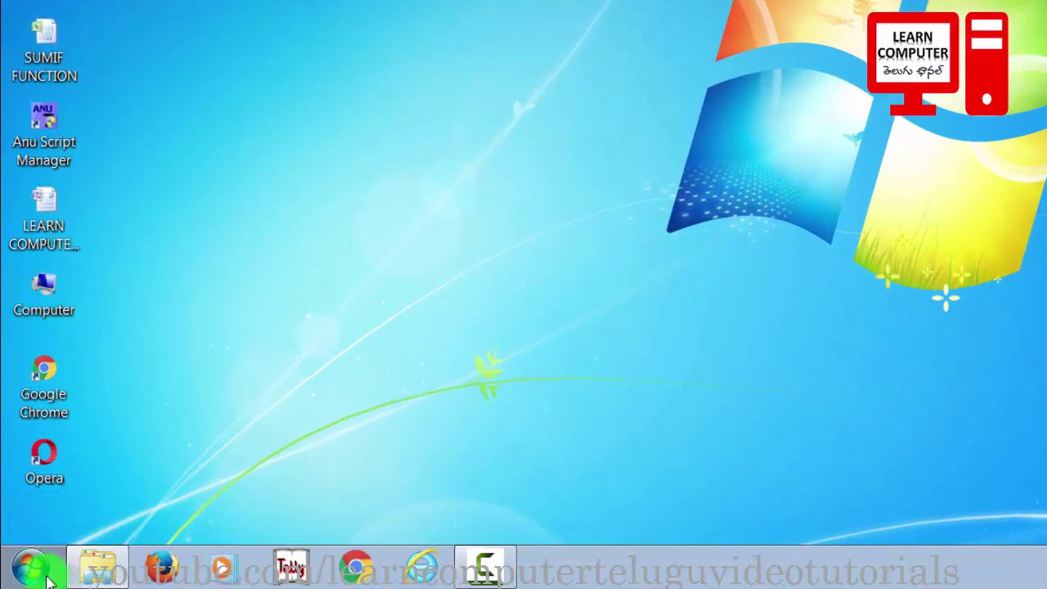
Step: Open the Control Panel's uninstall page for programs from the Start menu and view the installed updates
{"action": "left_click", "coordinate": [47, 577]}
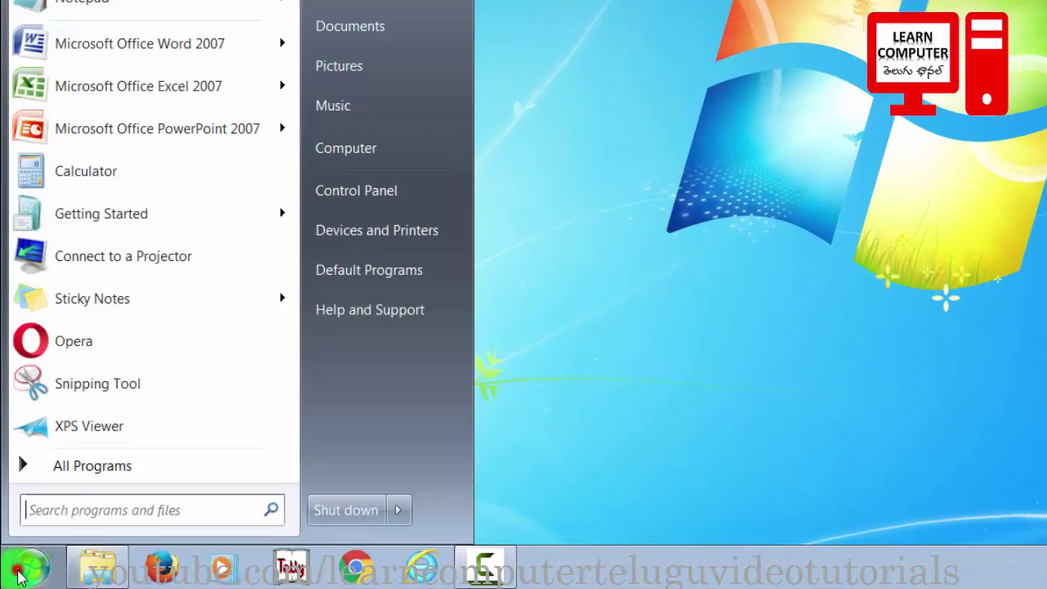
{"action": "left_click", "coordinate": [338, 203]}
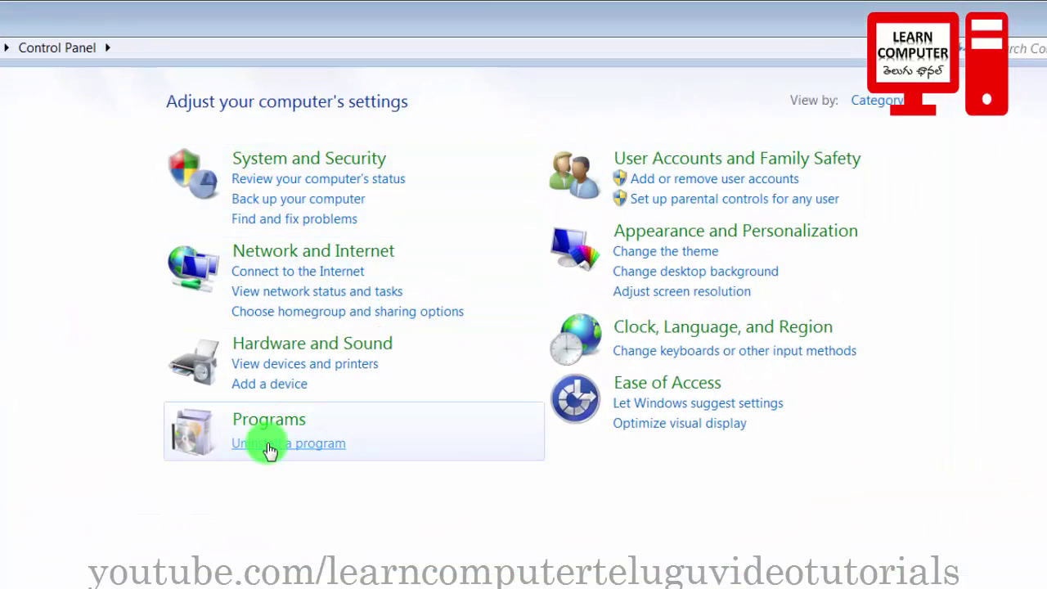
{"action": "left_click", "coordinate": [269, 450]}
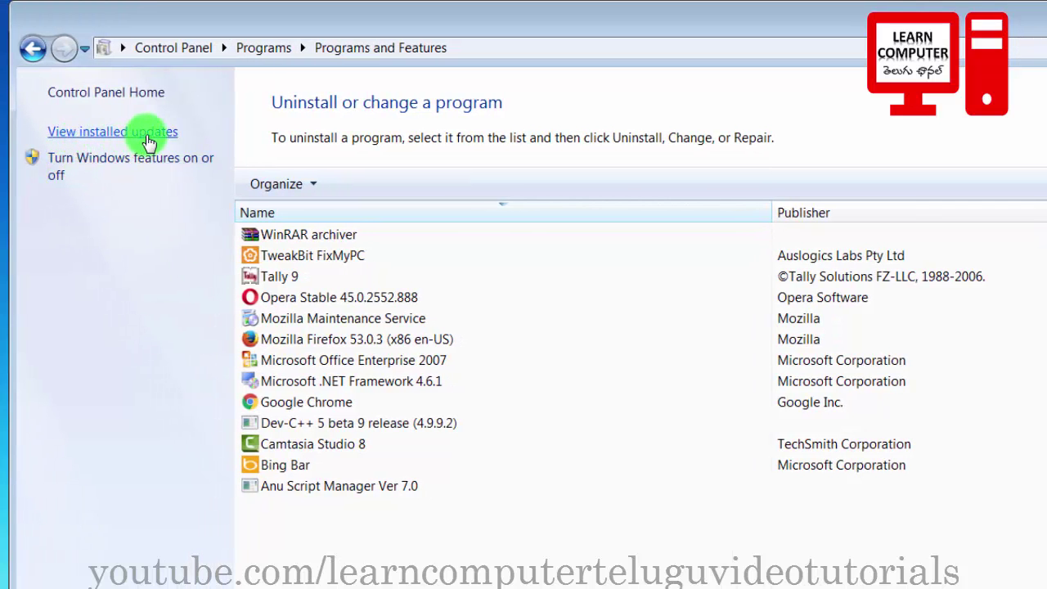
{"action": "left_click", "coordinate": [148, 136]}
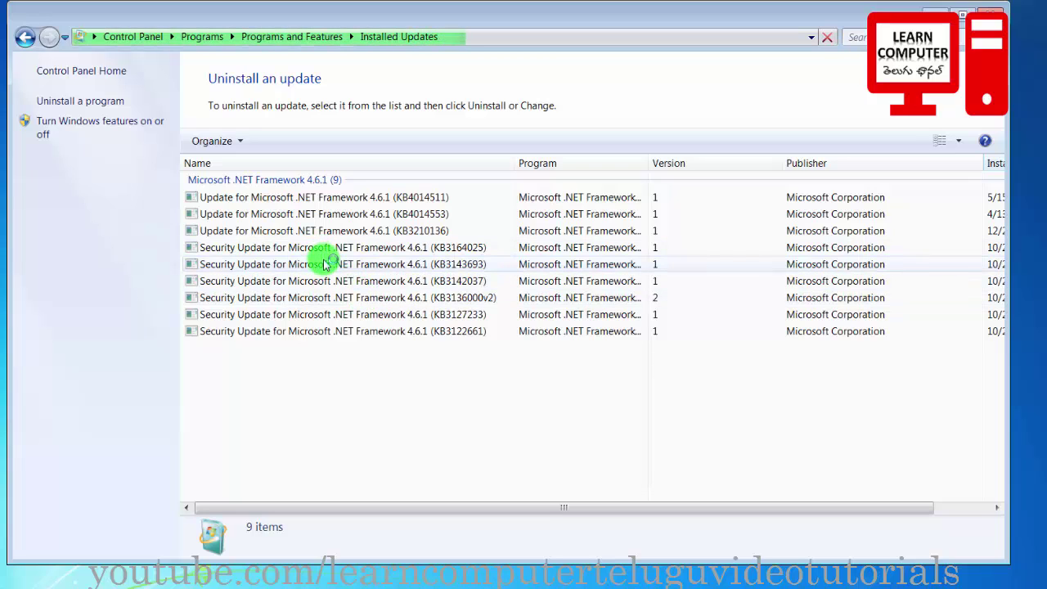
{"action": "left_click", "coordinate": [232, 247]}
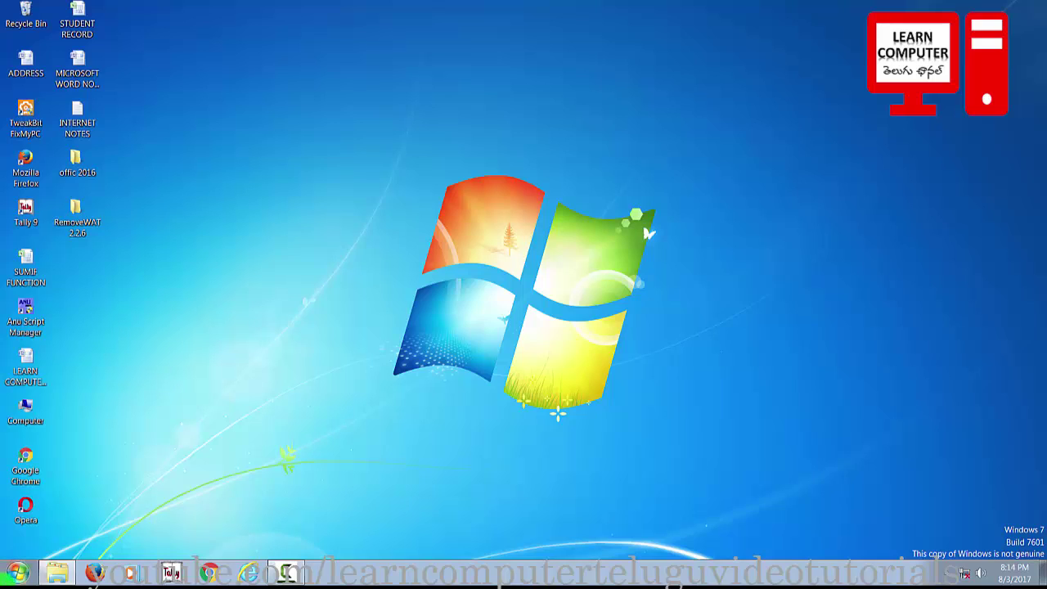
Step: Open the Control Panel's list of installed programs from the Start menu and select Opera Stable
{"action": "left_click", "coordinate": [16, 576]}
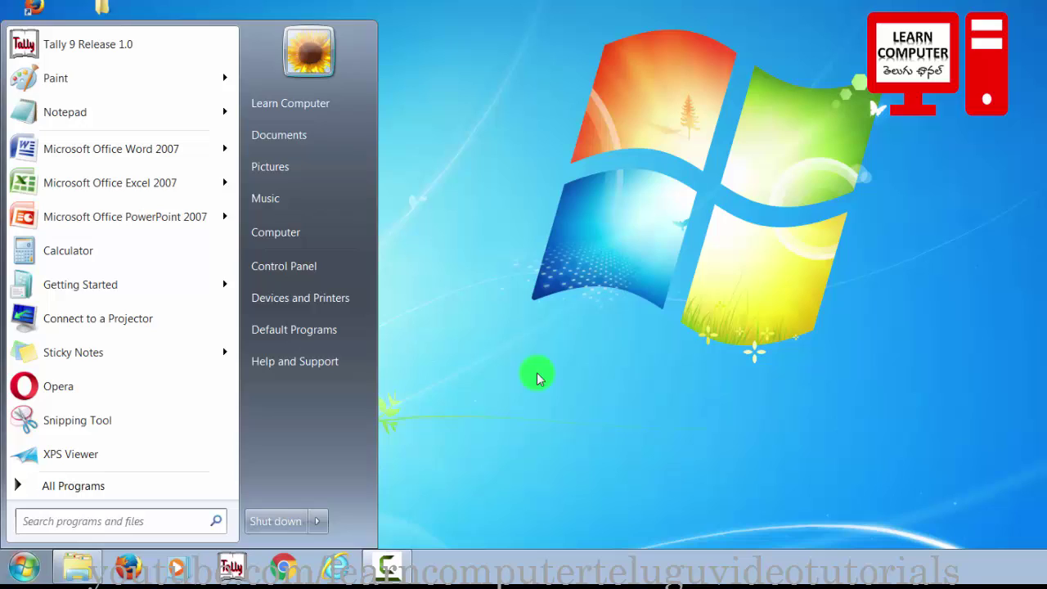
{"action": "left_click", "coordinate": [278, 485]}
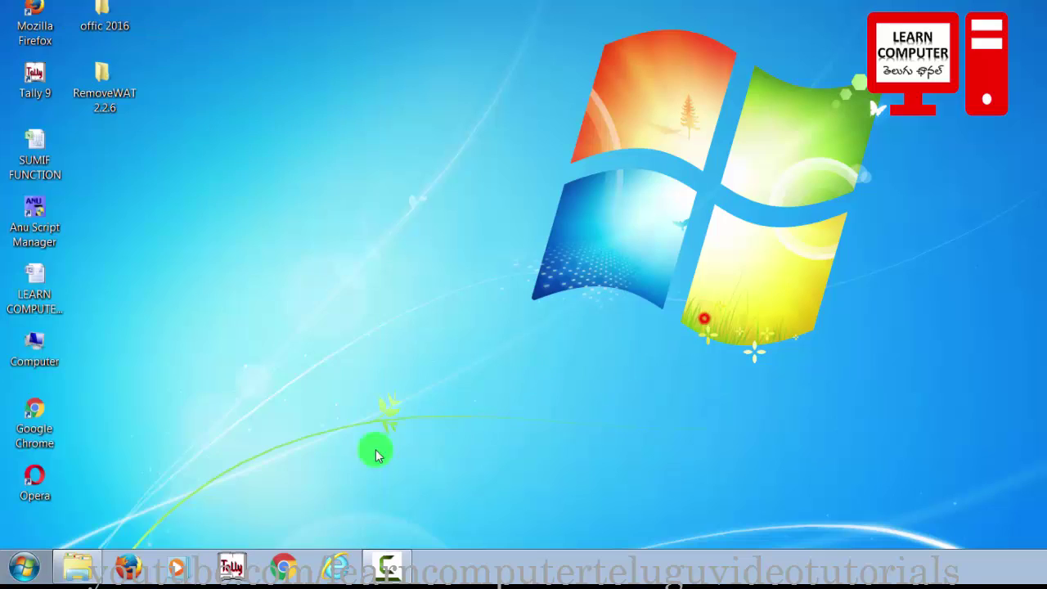
{"action": "left_click", "coordinate": [20, 565]}
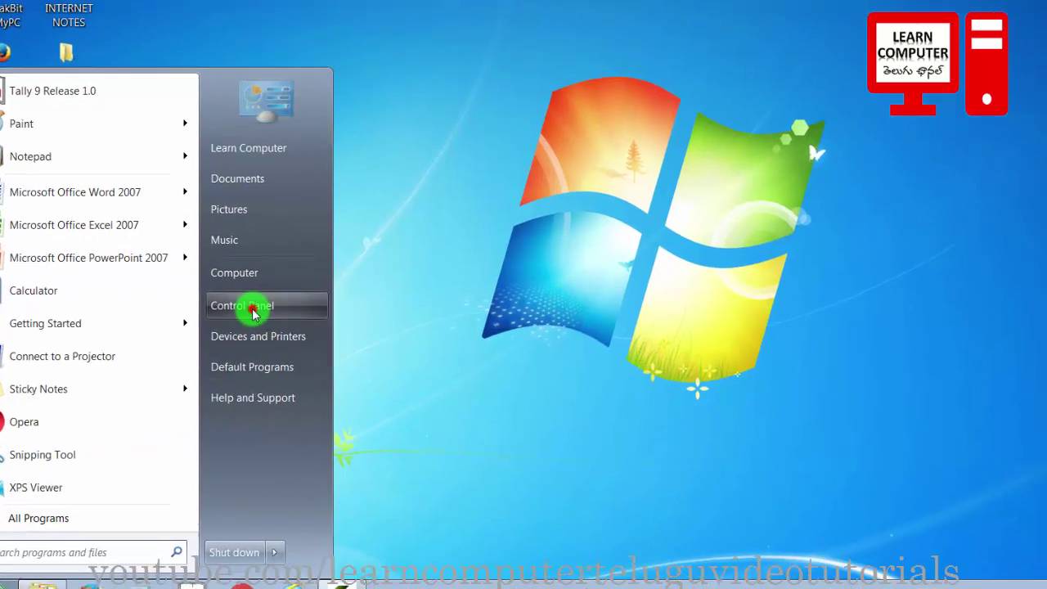
{"action": "left_click", "coordinate": [305, 265]}
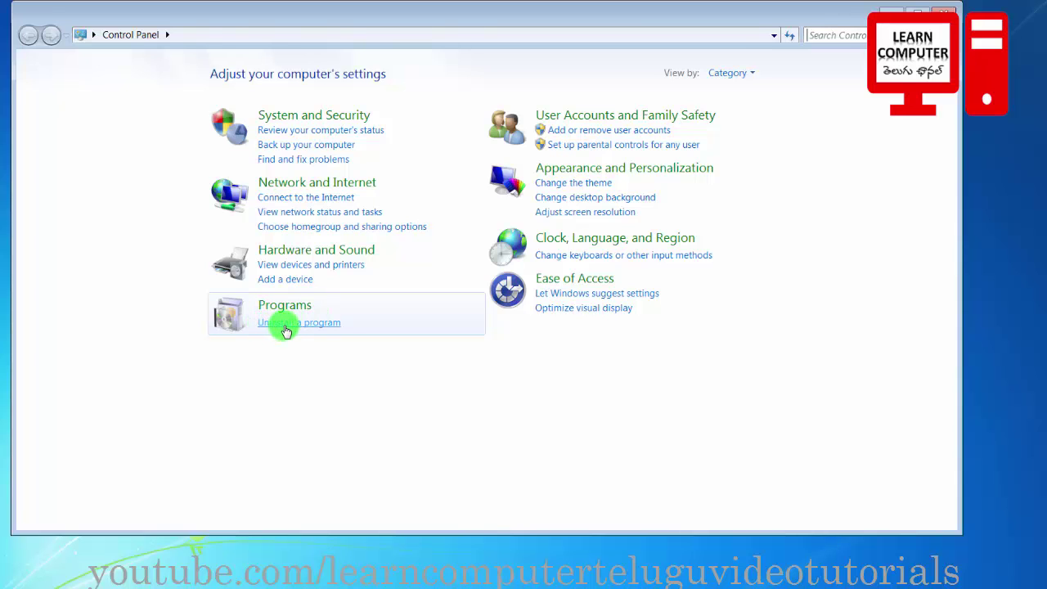
{"action": "left_click", "coordinate": [285, 326]}
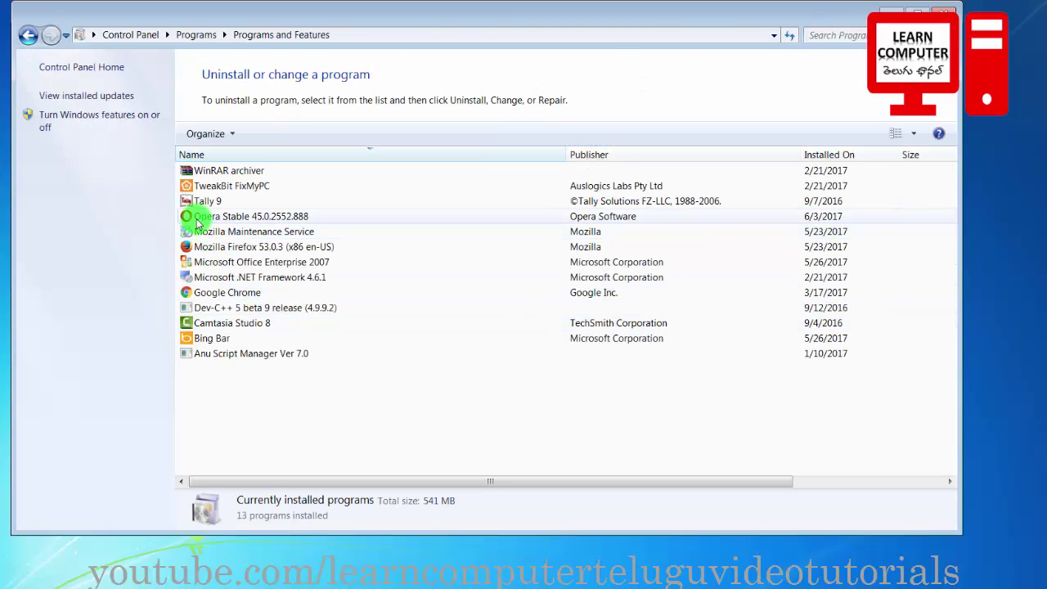
{"action": "left_click", "coordinate": [237, 214]}
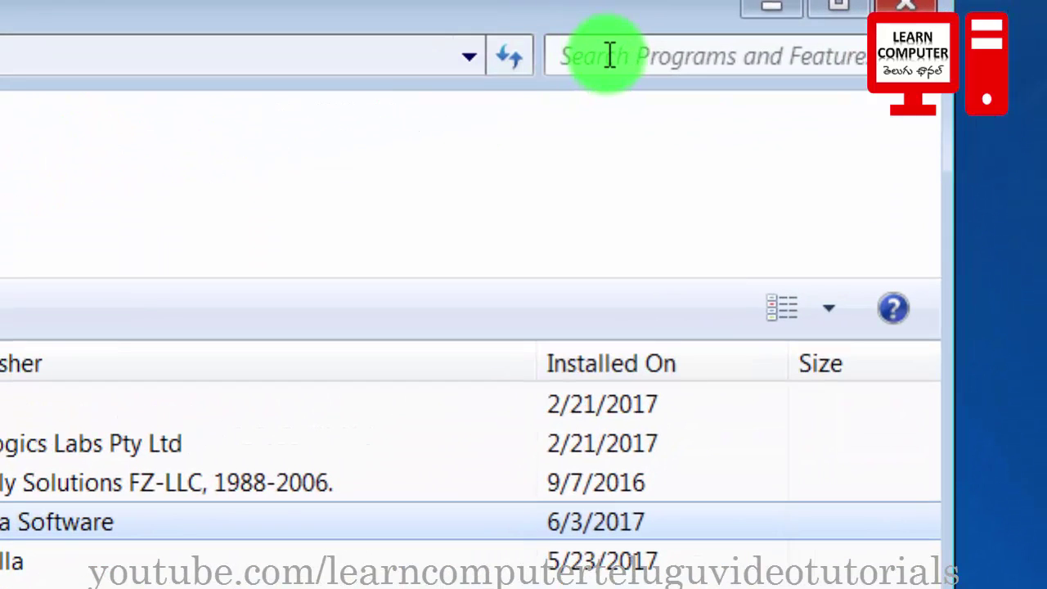
Step: Search the installed programs in Programs and Features for "opera"
{"action": "left_click", "coordinate": [867, 24]}
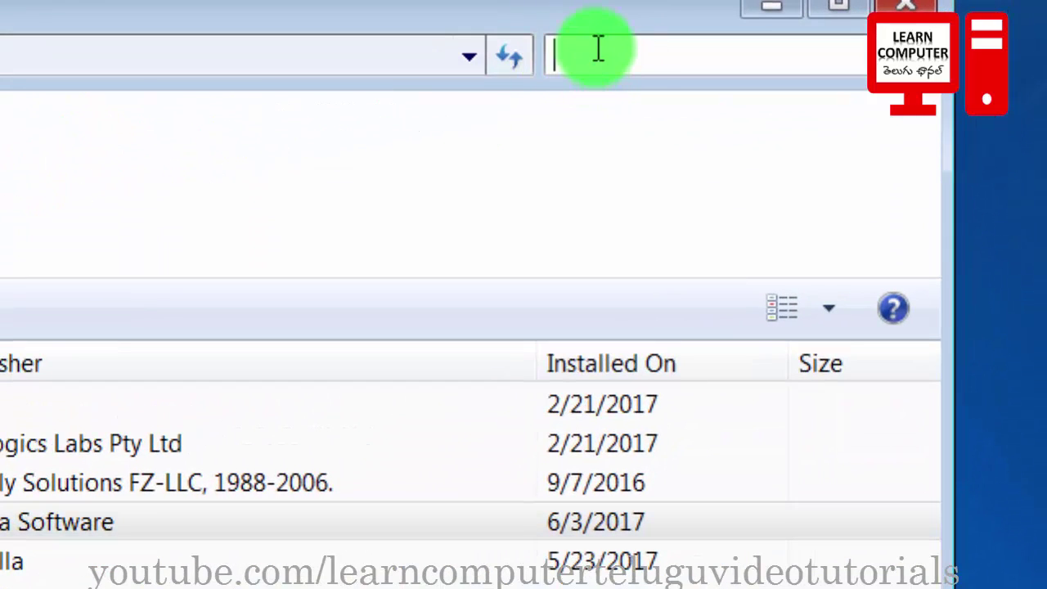
{"action": "type", "text": "ope"}
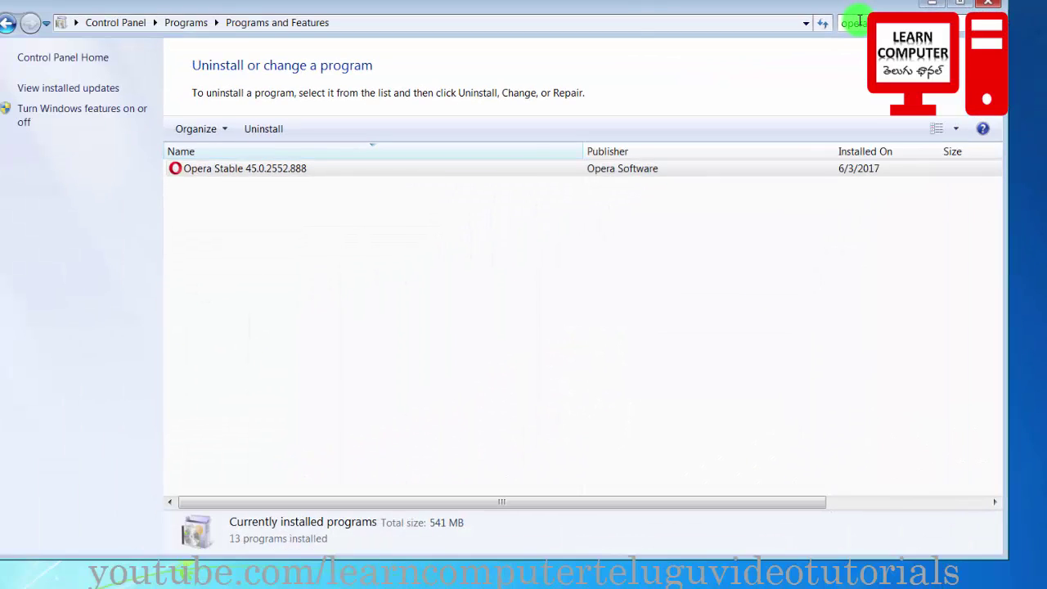
{"action": "type", "text": "ra"}
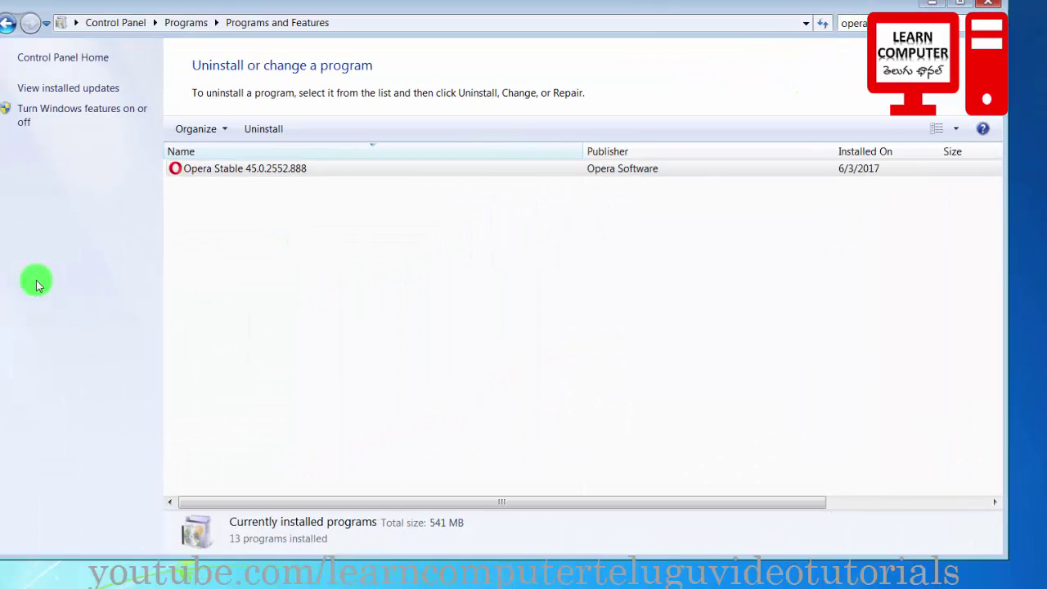
Step: Uninstall Opera Stable, confirming the removal in the Opera Installer, and check the Start menu's program list
{"action": "left_click", "coordinate": [297, 171]}
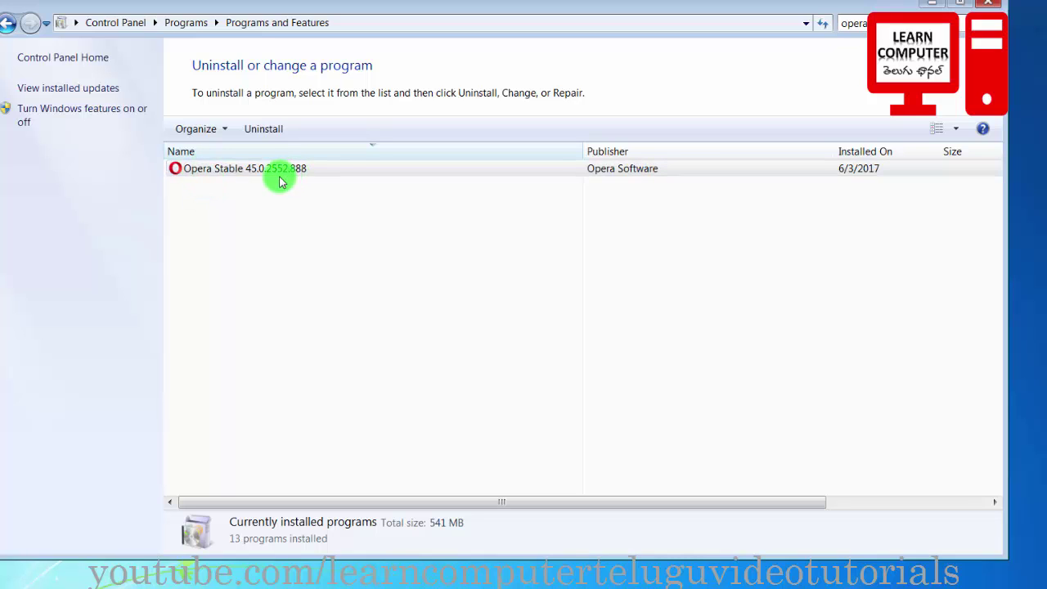
{"action": "left_click", "coordinate": [260, 129]}
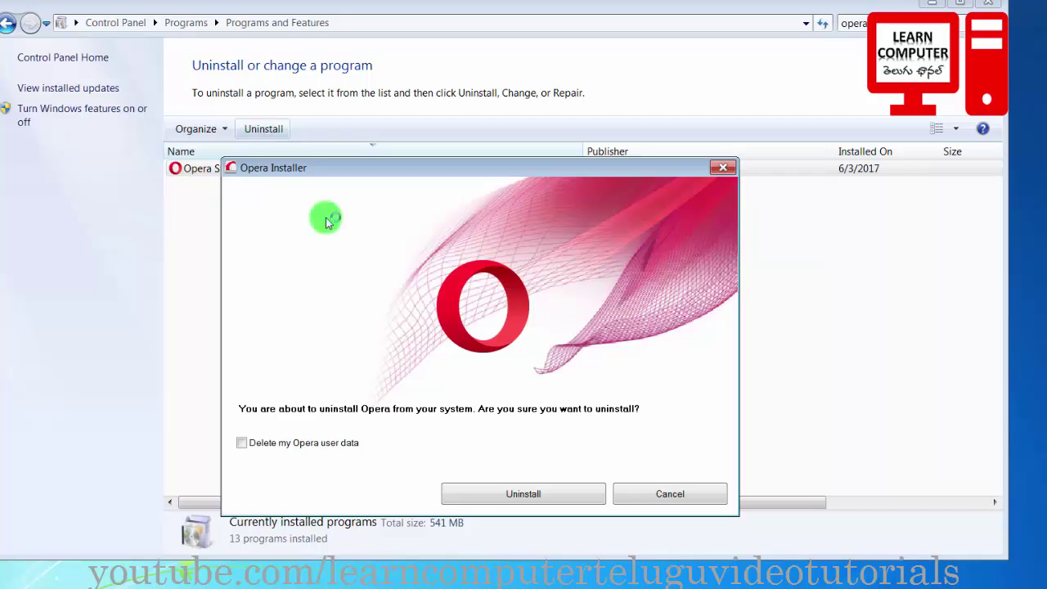
{"action": "left_click", "coordinate": [500, 492]}
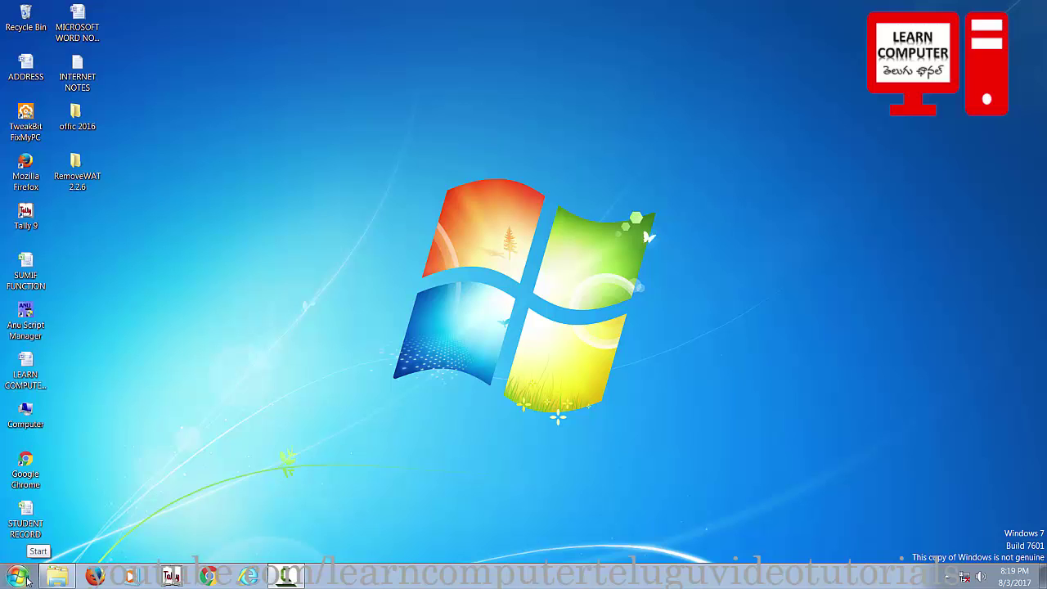
{"action": "left_click", "coordinate": [18, 576]}
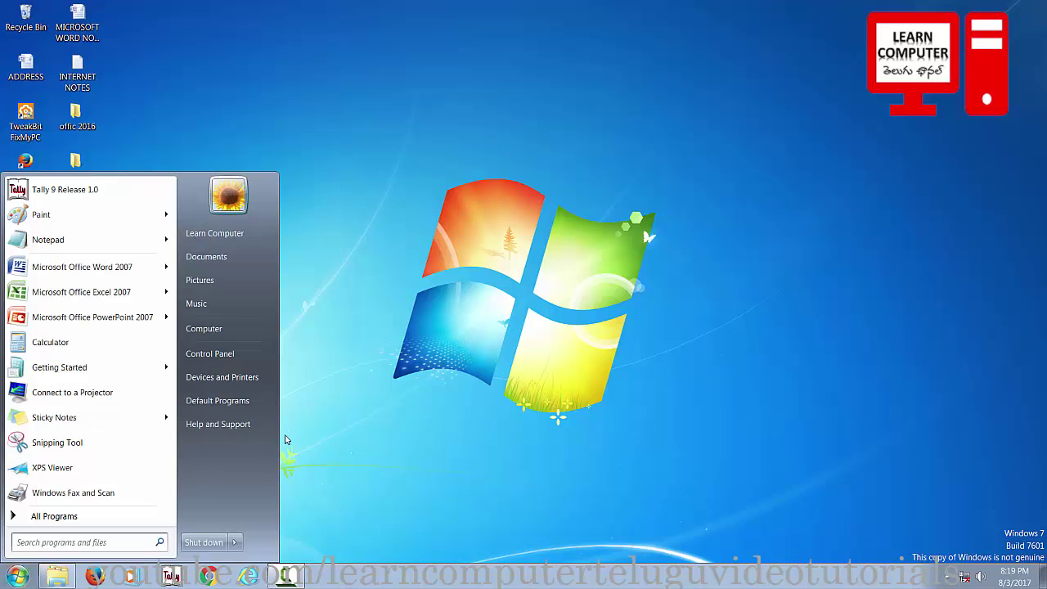
{"action": "left_click", "coordinate": [389, 417]}
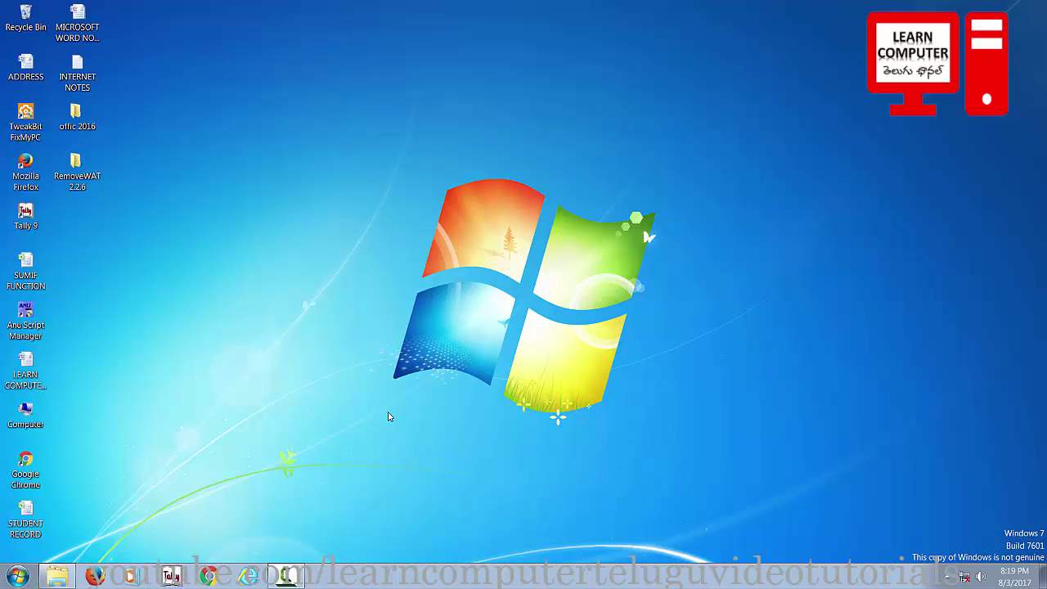